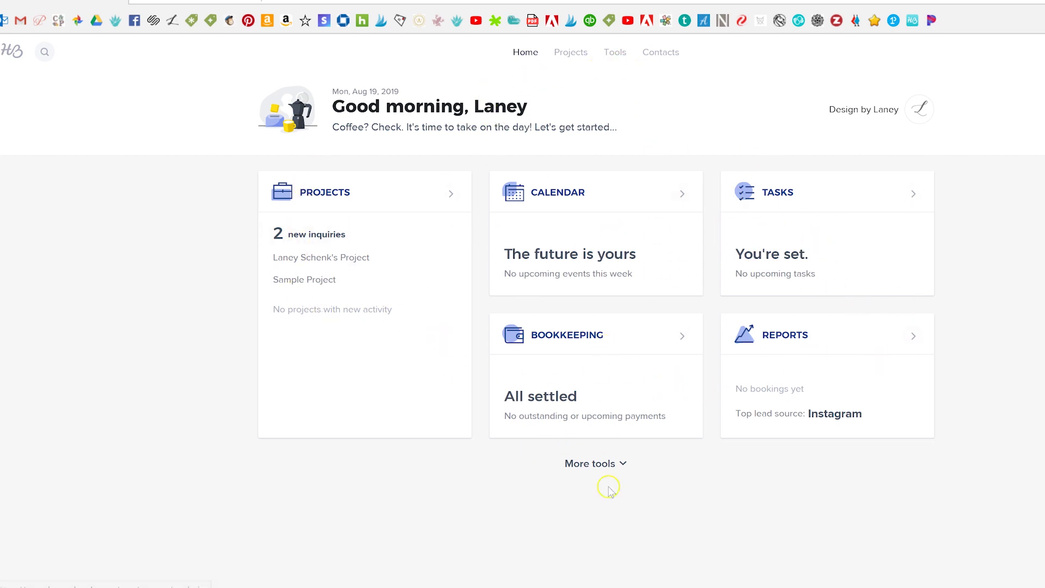
- Open the Package templates from Tools > Templates with the templates list shown beside them
left_click(616, 52)
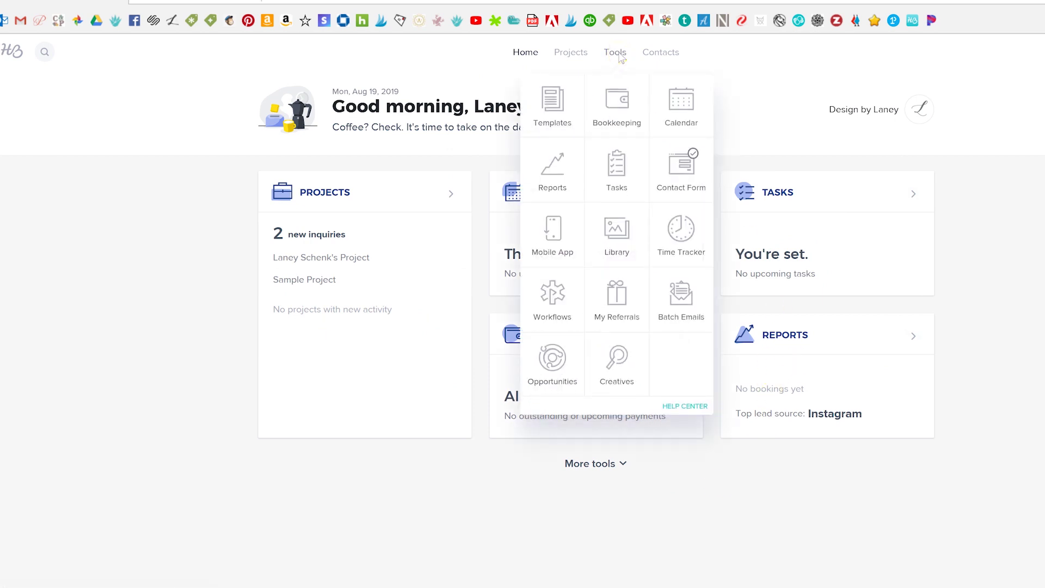
left_click(572, 117)
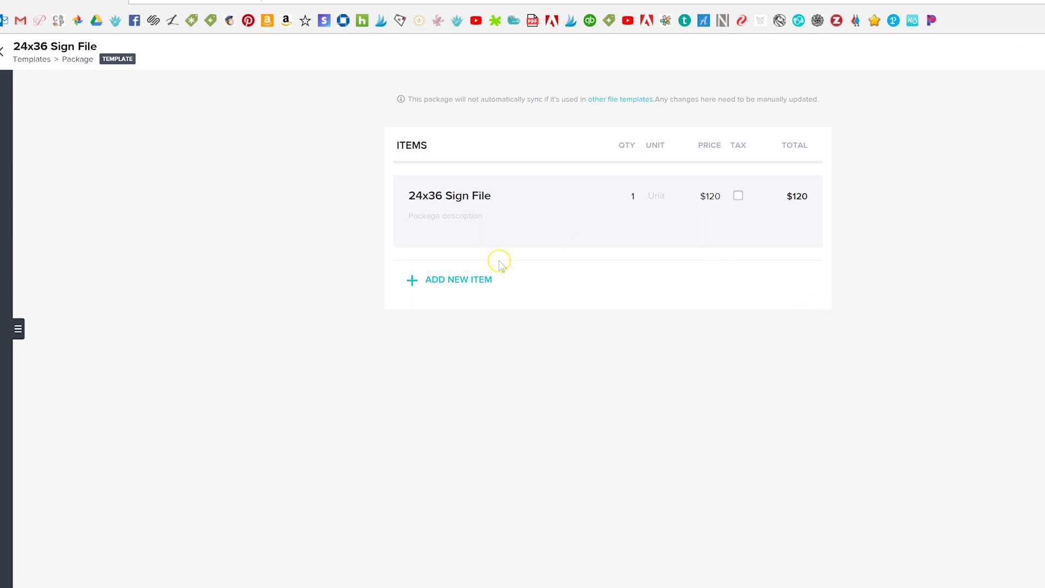
left_click(21, 331)
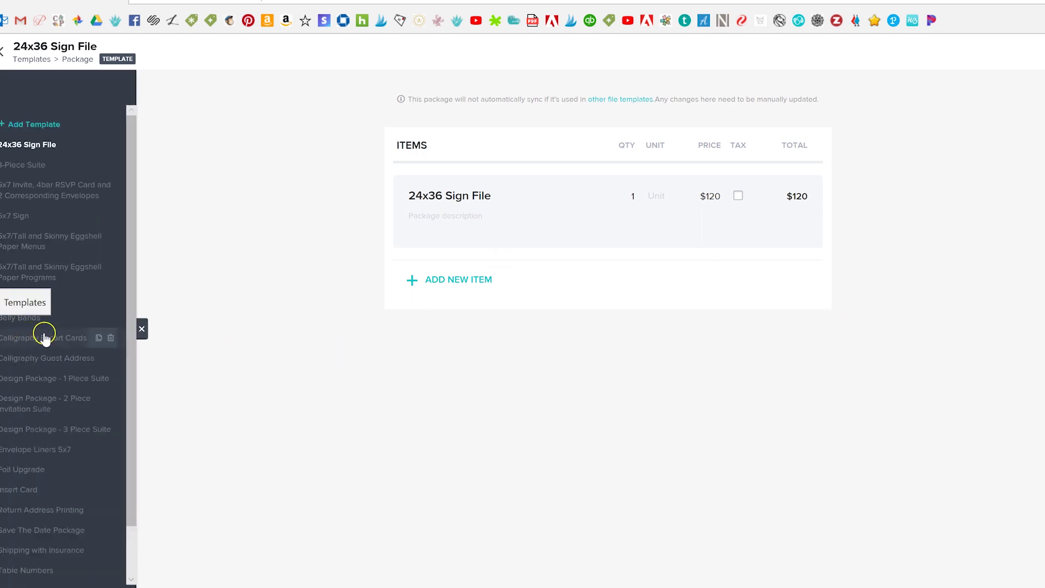
- Review the 3-Piece Suite package items, then glance at the 24x36 Sign File package
left_click(52, 166)
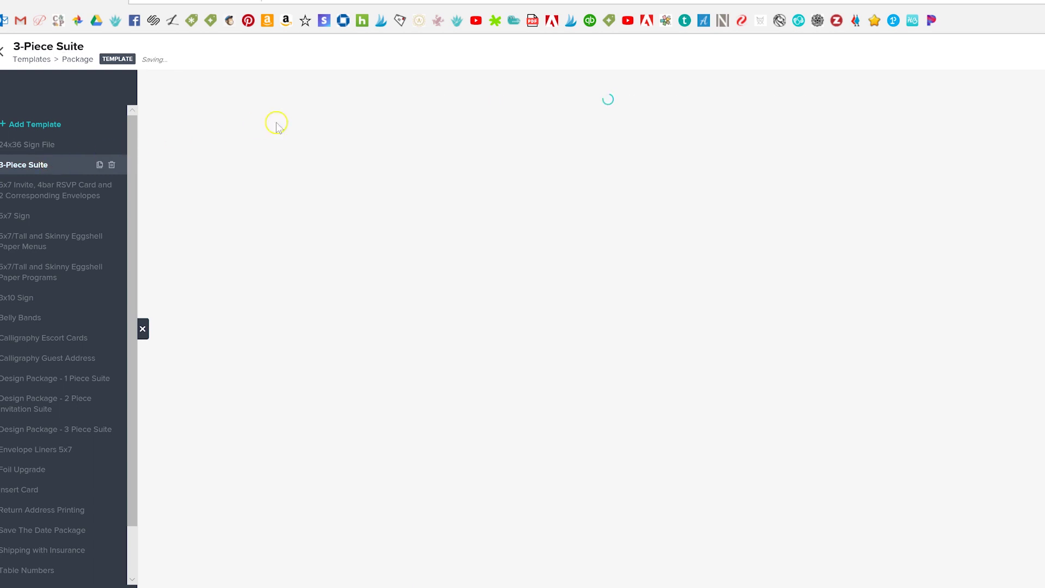
scroll(1007, 207, "down", 2)
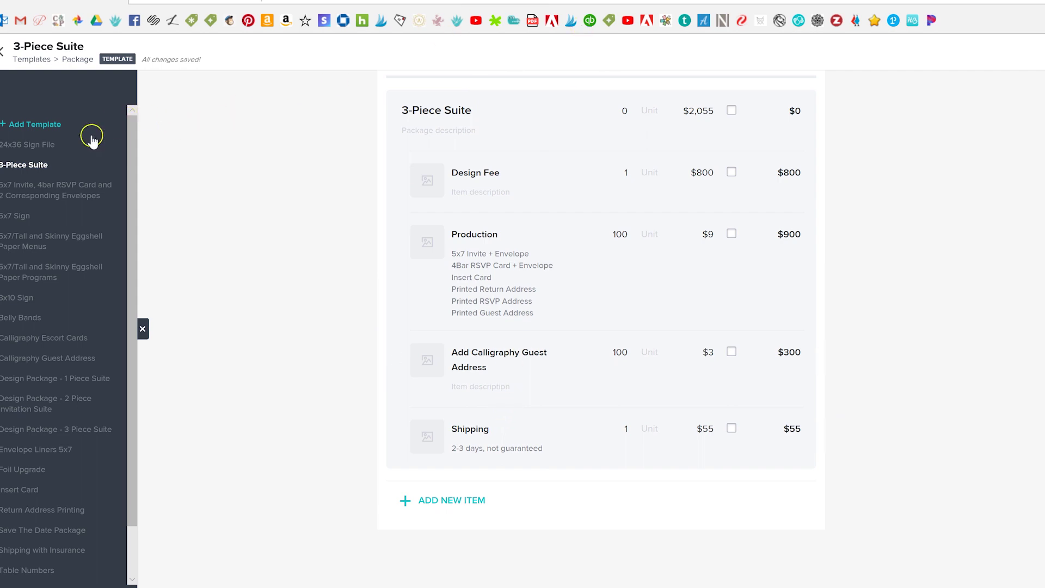
left_click(32, 147)
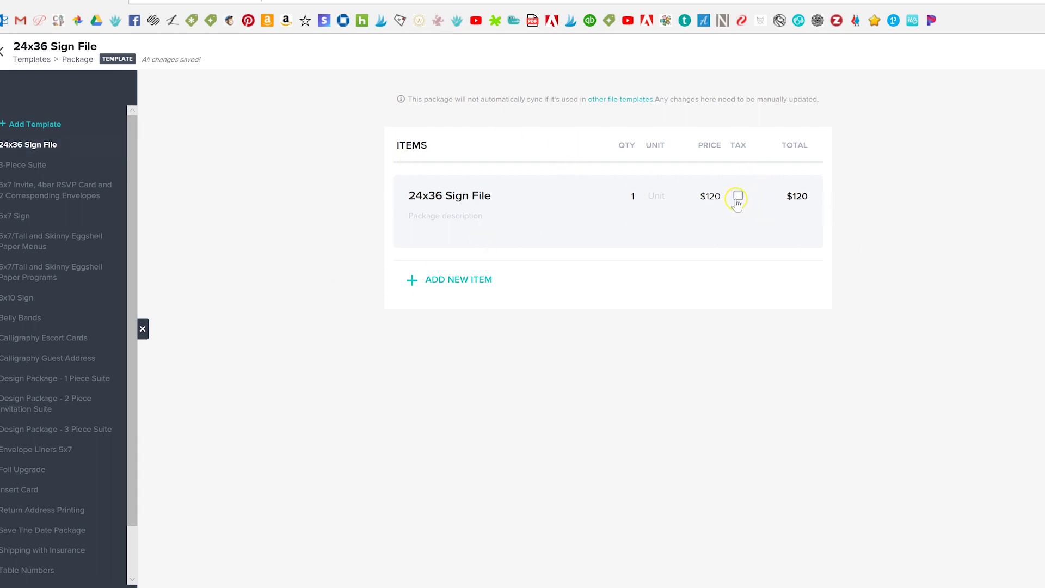
- Recheck 3-Piece Suite's Design Fee, Production, calligraphy and Shipping items, then return to Templates
left_click(18, 175)
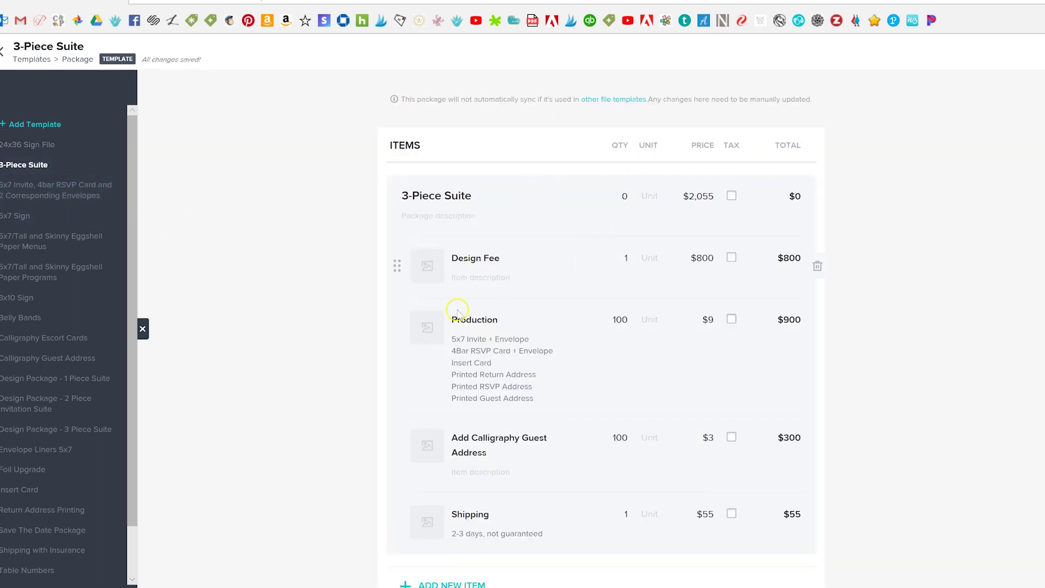
scroll(879, 257, "down", 3)
scroll(896, 261, "up", 2)
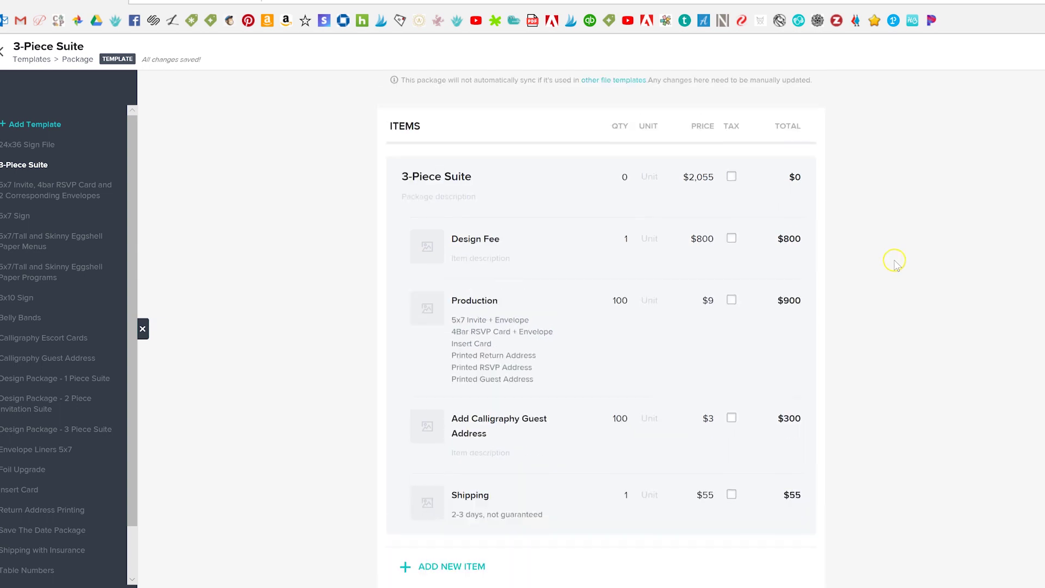
scroll(895, 261, "down", 2)
scroll(961, 260, "up", 2)
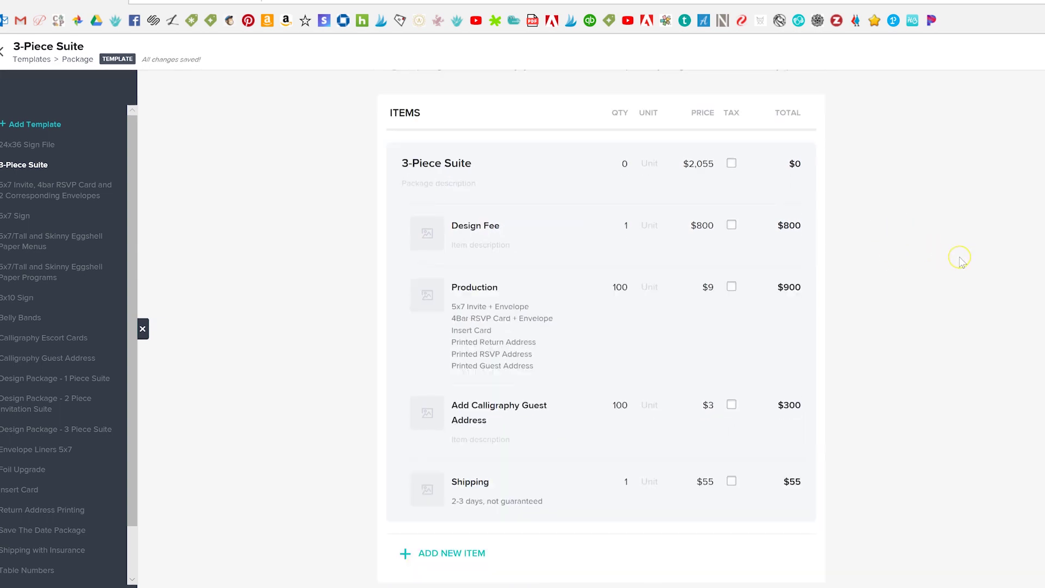
scroll(93, 174, "down", 2)
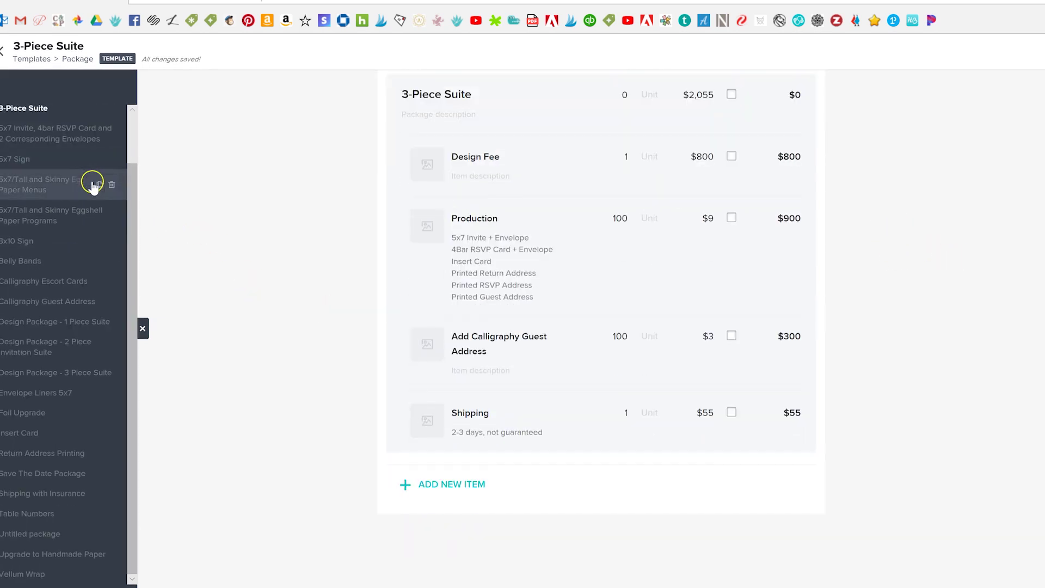
scroll(94, 185, "up", 3)
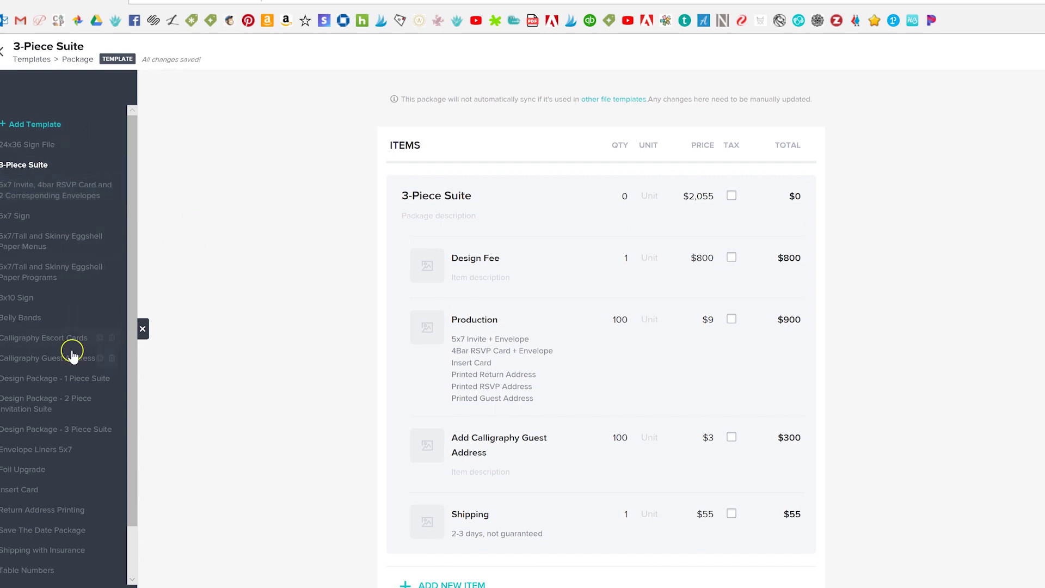
scroll(131, 327, "down", 2)
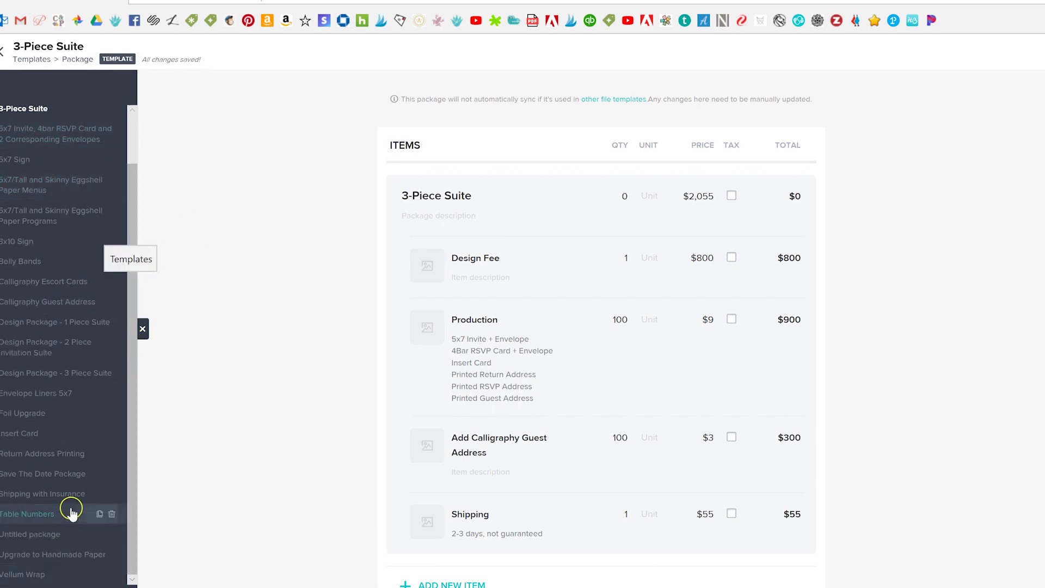
scroll(71, 509, "down", 2)
scroll(68, 463, "up", 3)
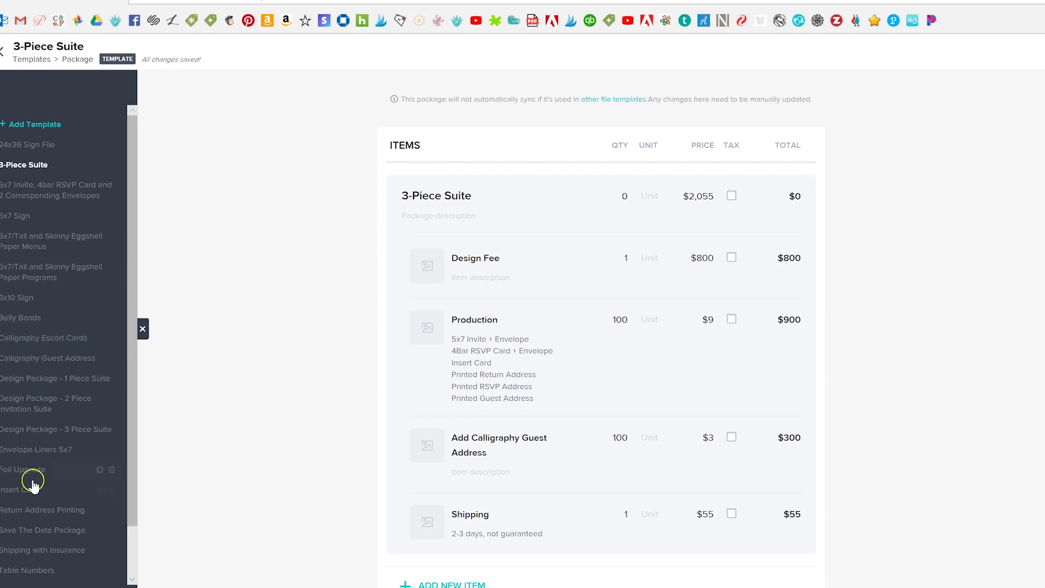
left_click(3, 54)
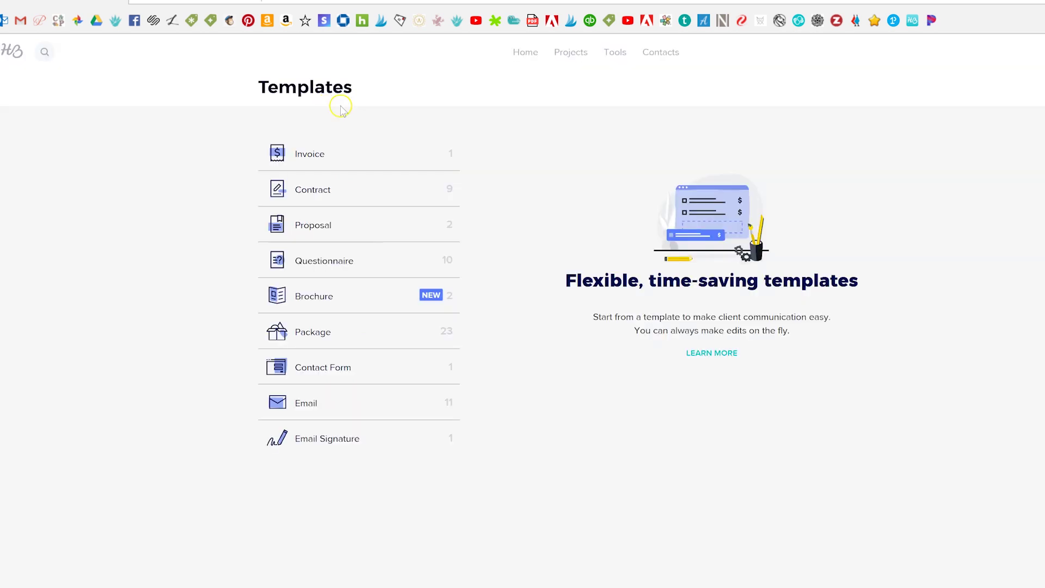
- Open the Proposal templates, browse their list, and start a new blank proposal template
left_click(368, 232)
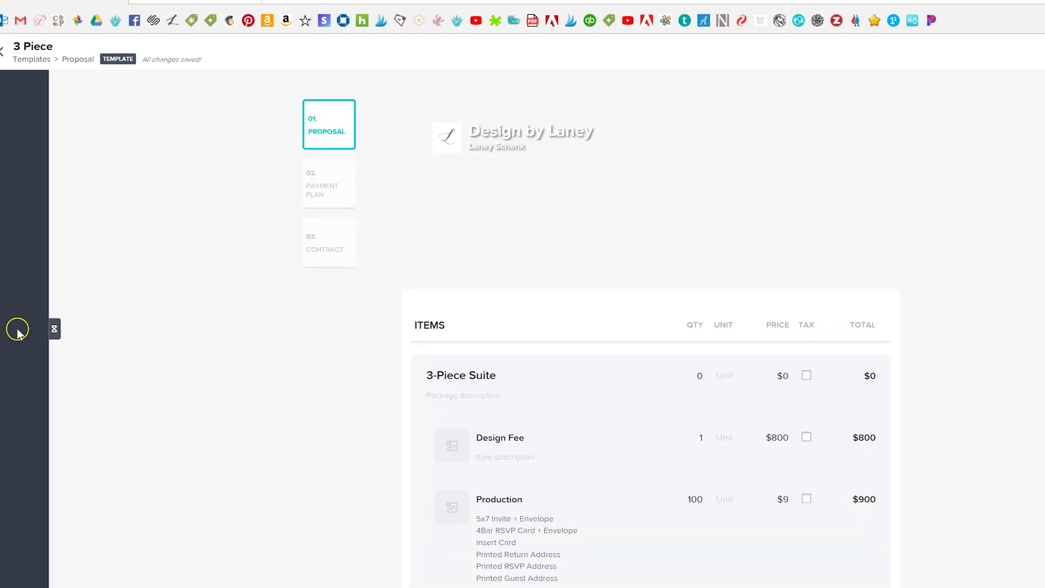
left_click(27, 330)
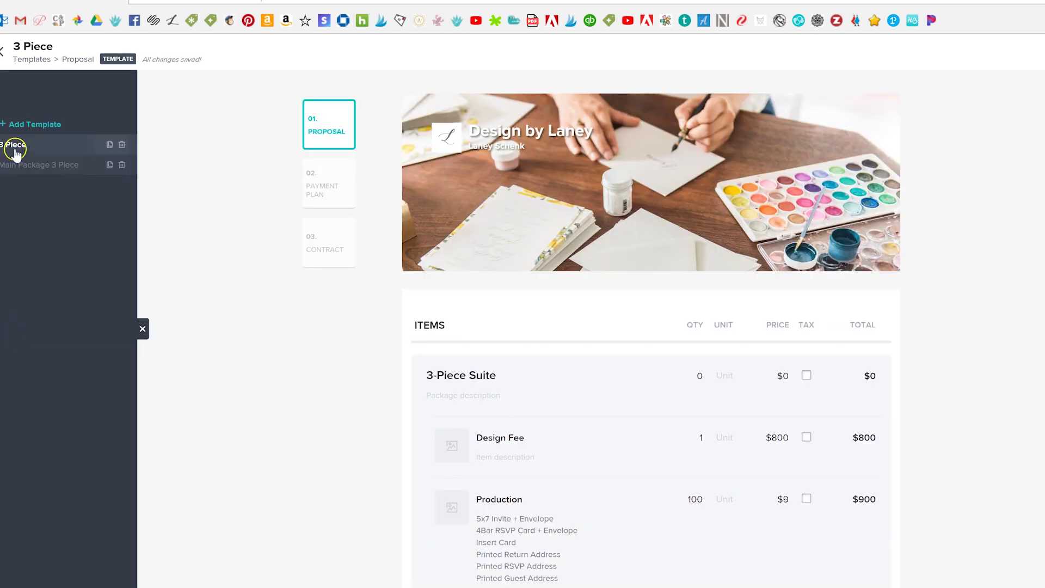
left_click(252, 235)
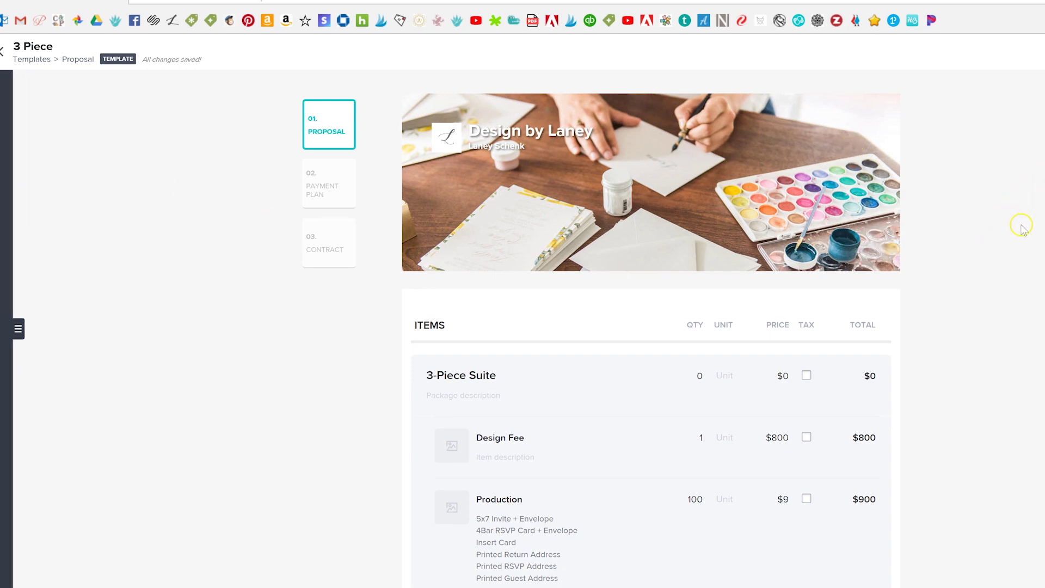
scroll(975, 239, "down", 3)
scroll(968, 238, "up", 3)
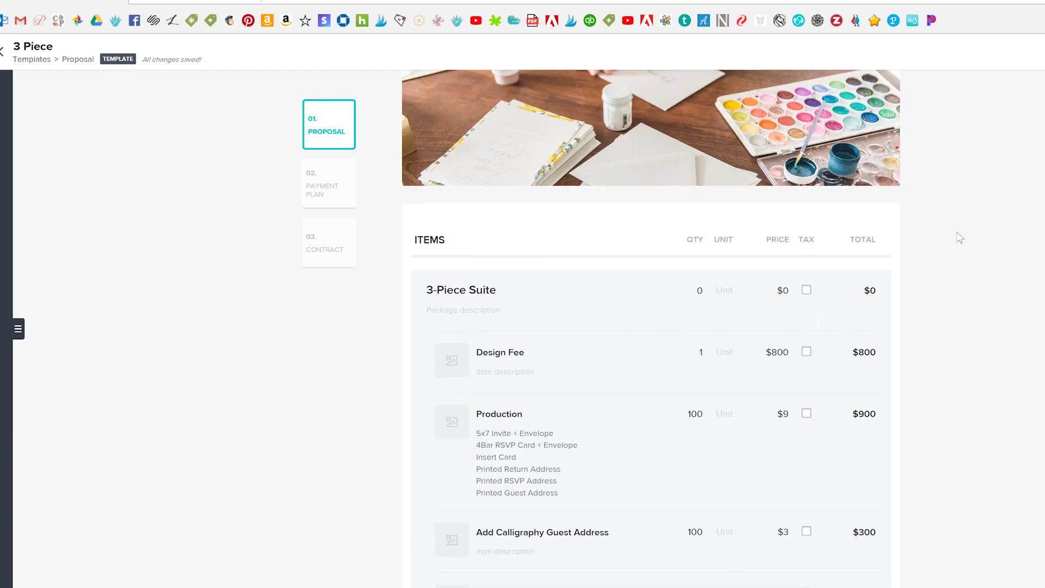
left_click(18, 332)
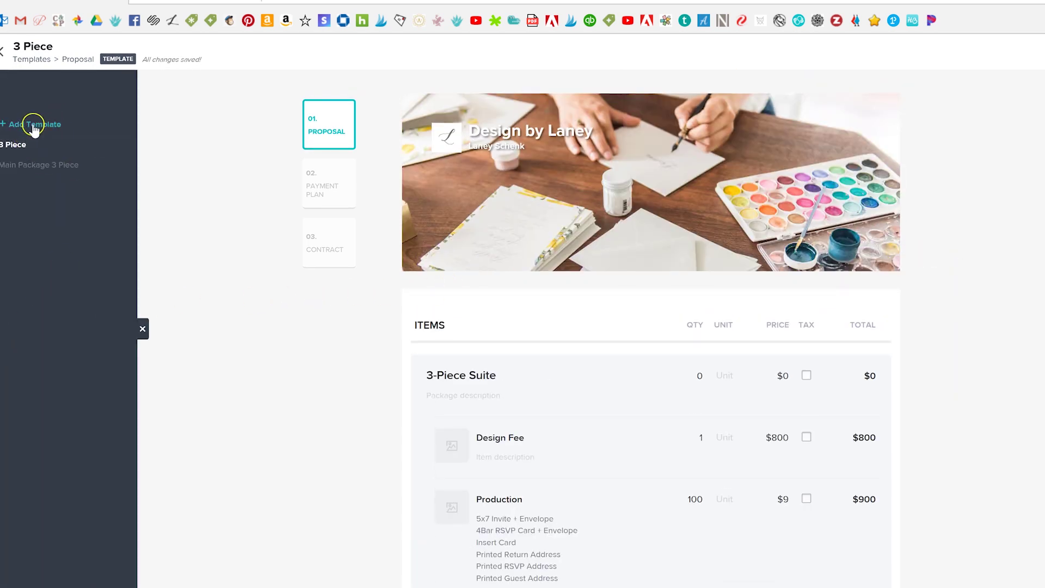
left_click(33, 125)
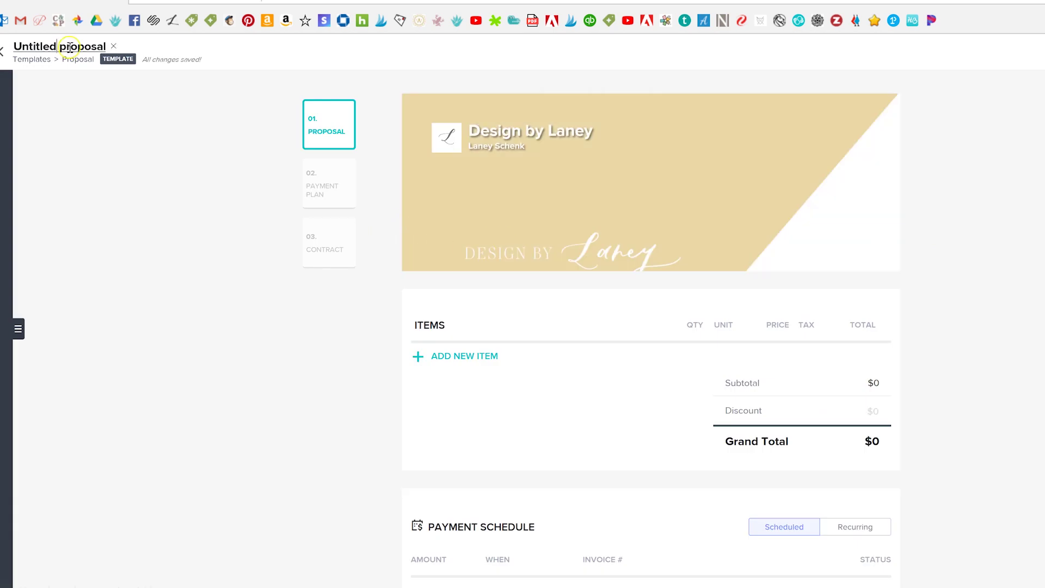
- Title the new proposal template 'New 3 Piece' and use the watercolor desk photo as header
triple_click(70, 47)
type("New")
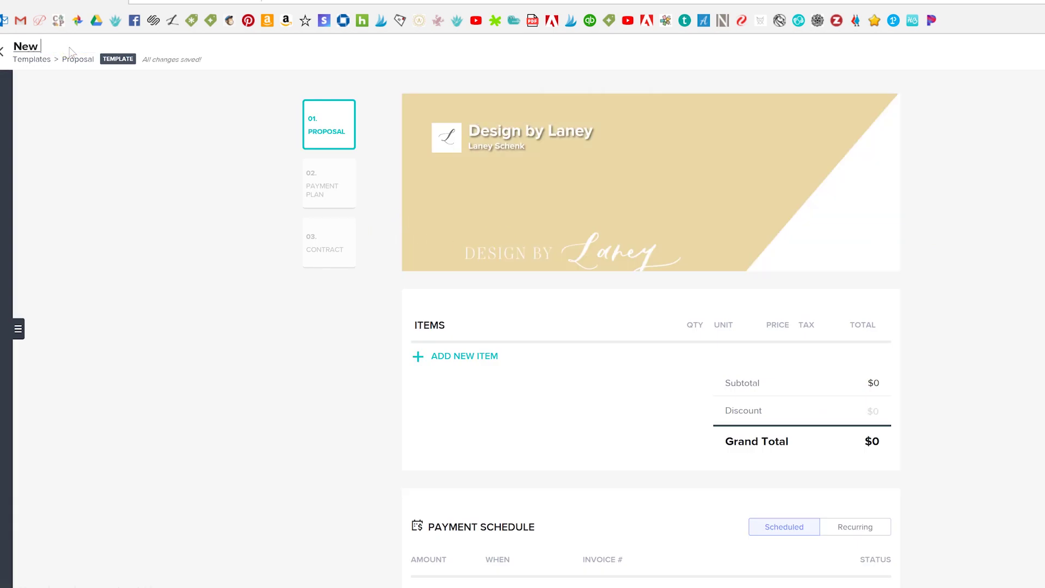
type(" 3 Piece")
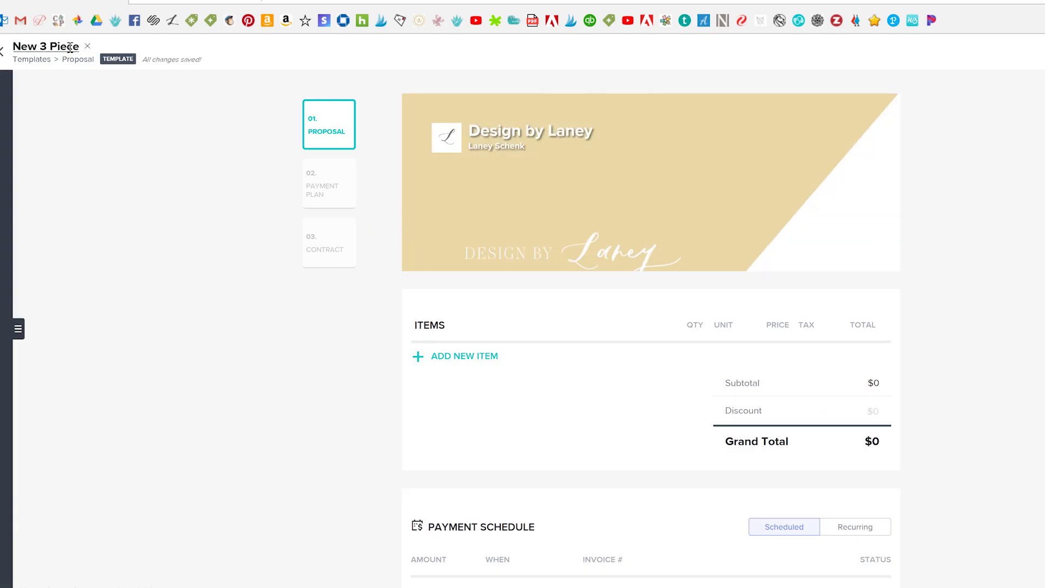
key("Return")
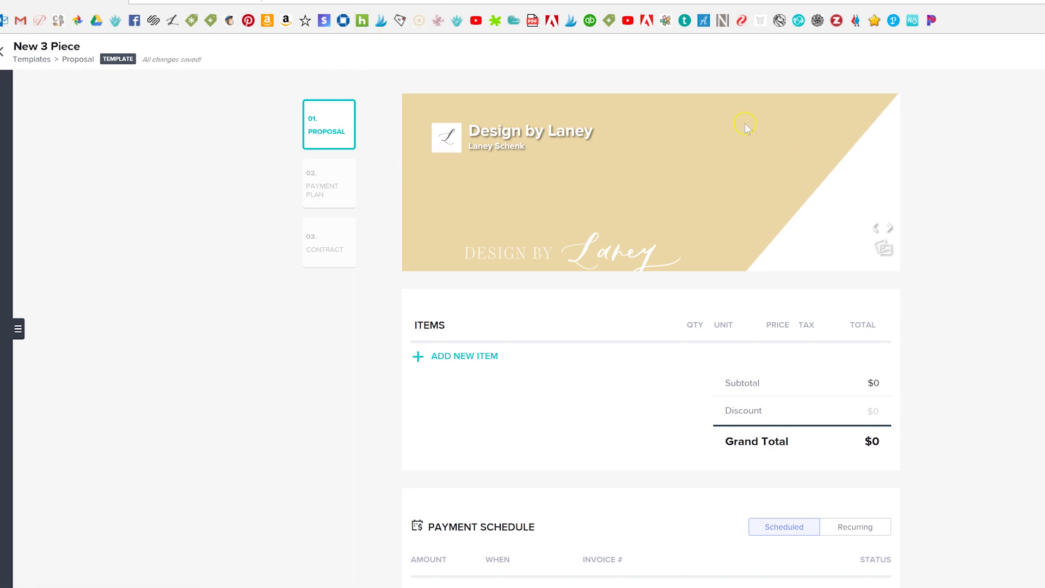
left_click(876, 229)
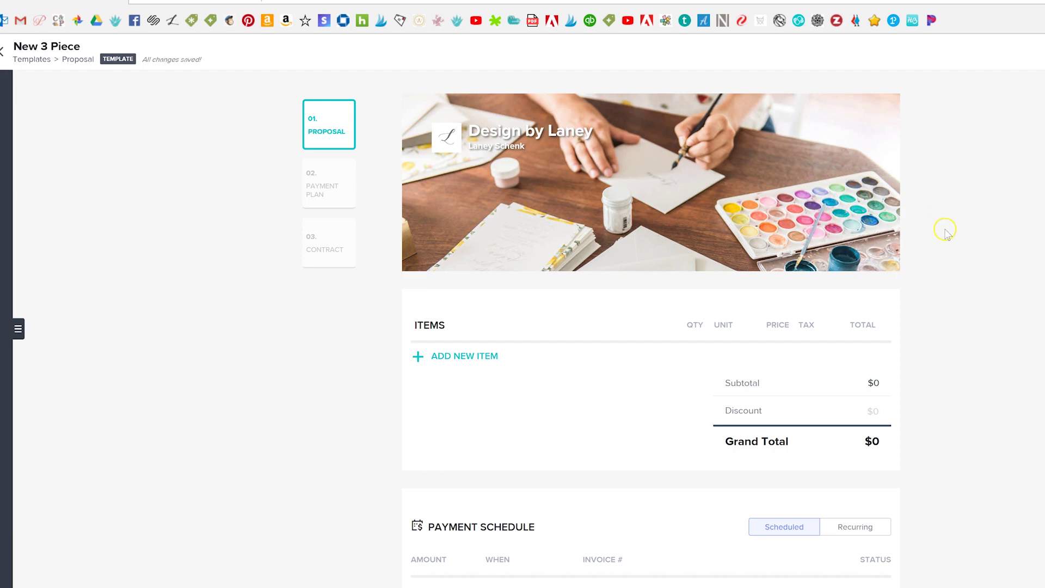
scroll(946, 232, "down", 2)
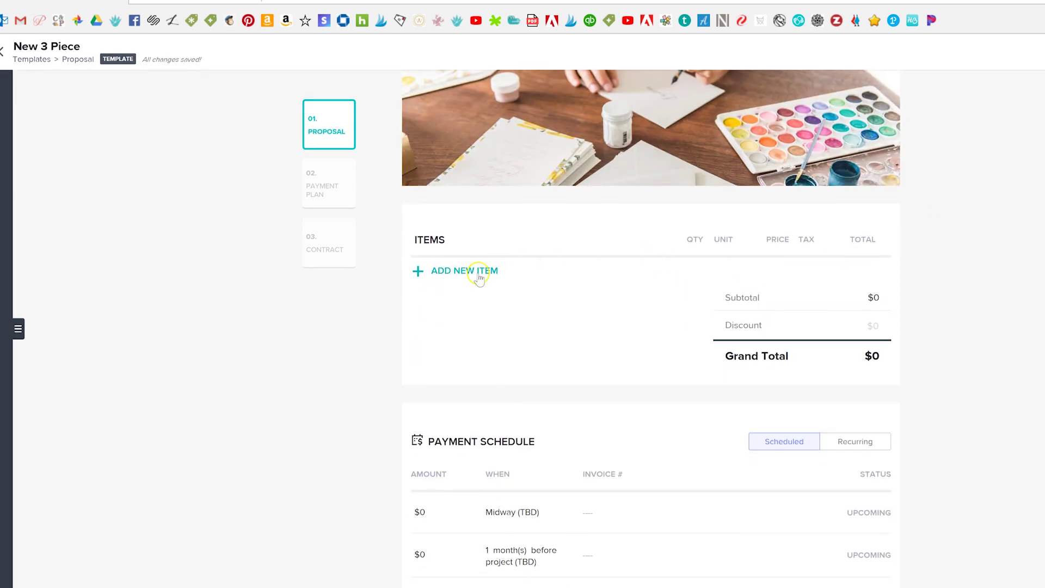
- Add the 3-Piece Suite package as the proposal's first item
left_click(479, 279)
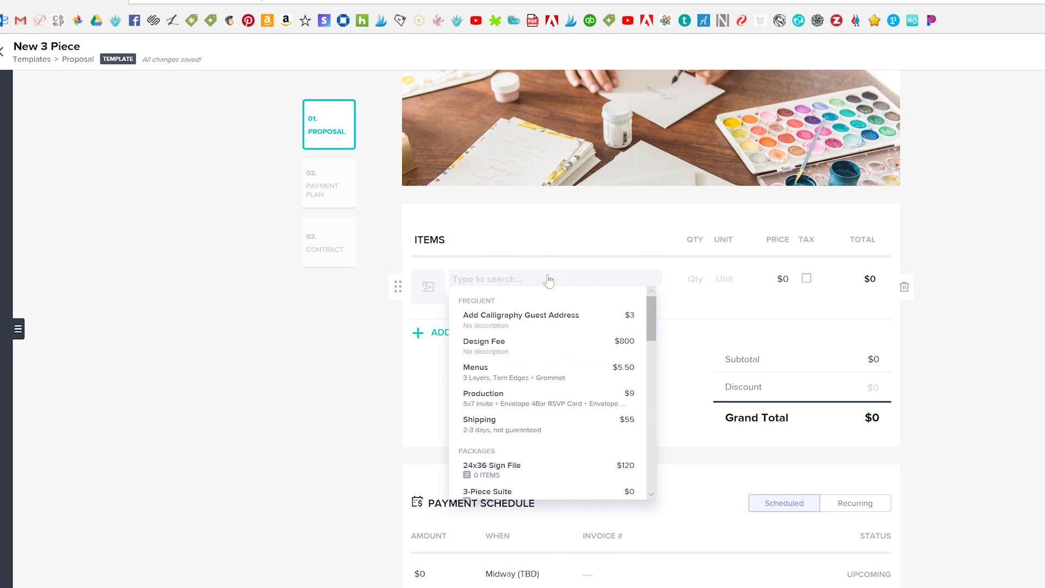
scroll(578, 354, "down", 1)
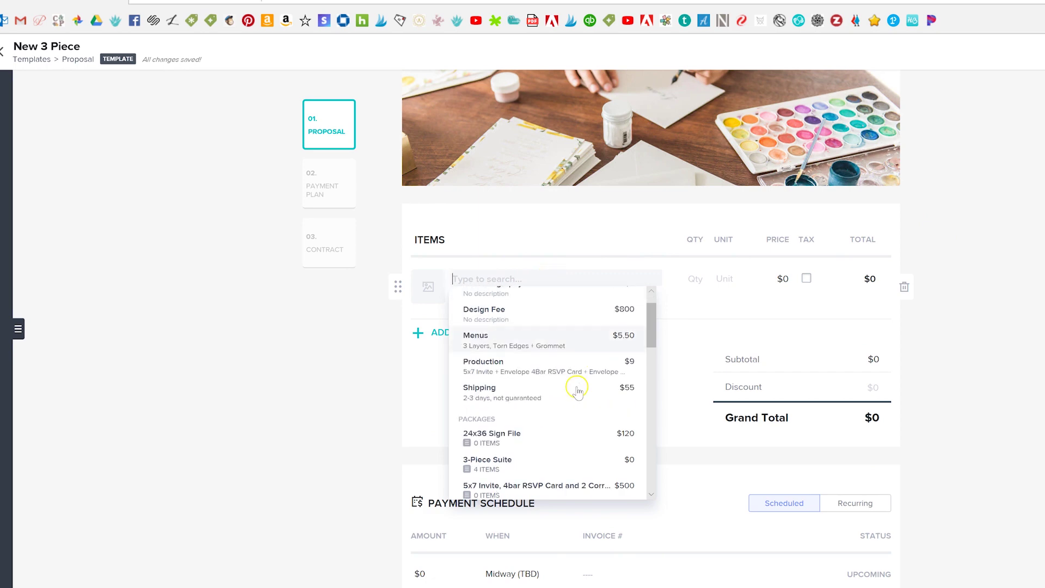
left_click(535, 467)
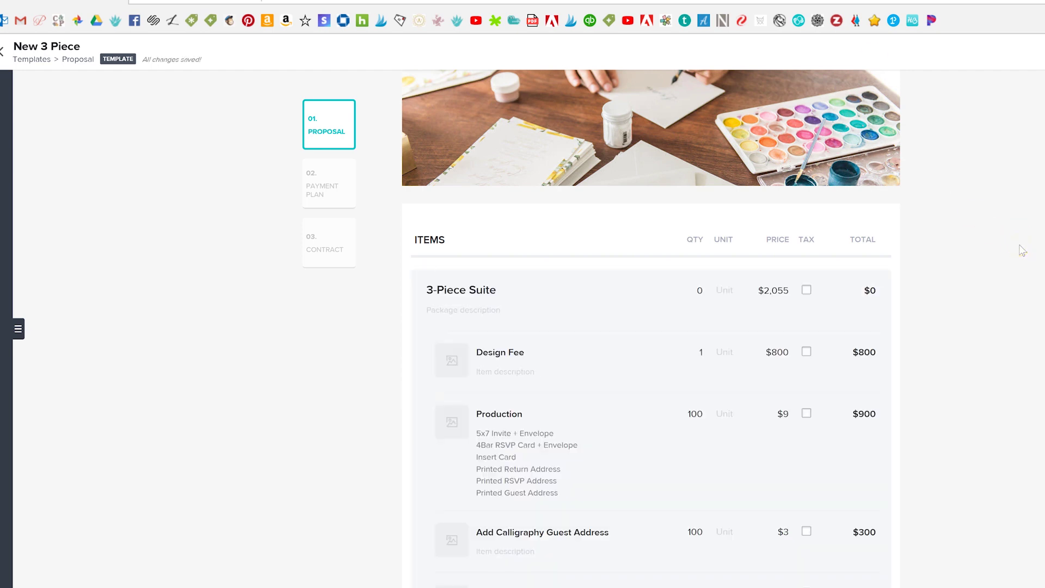
scroll(1022, 251, "down", 8)
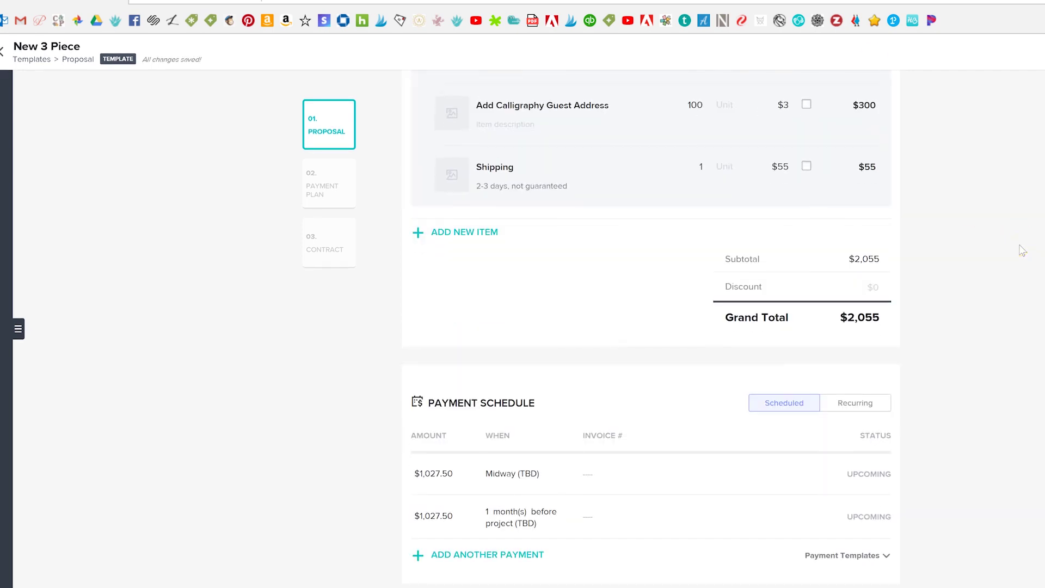
scroll(1022, 250, "up", 9)
scroll(1021, 250, "down", 6)
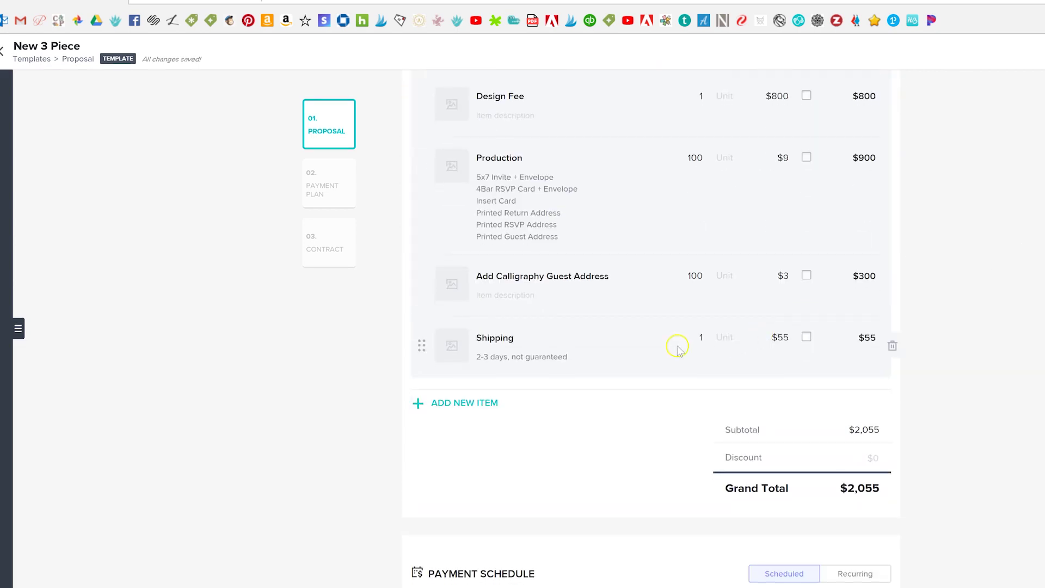
scroll(463, 387, "down", 2)
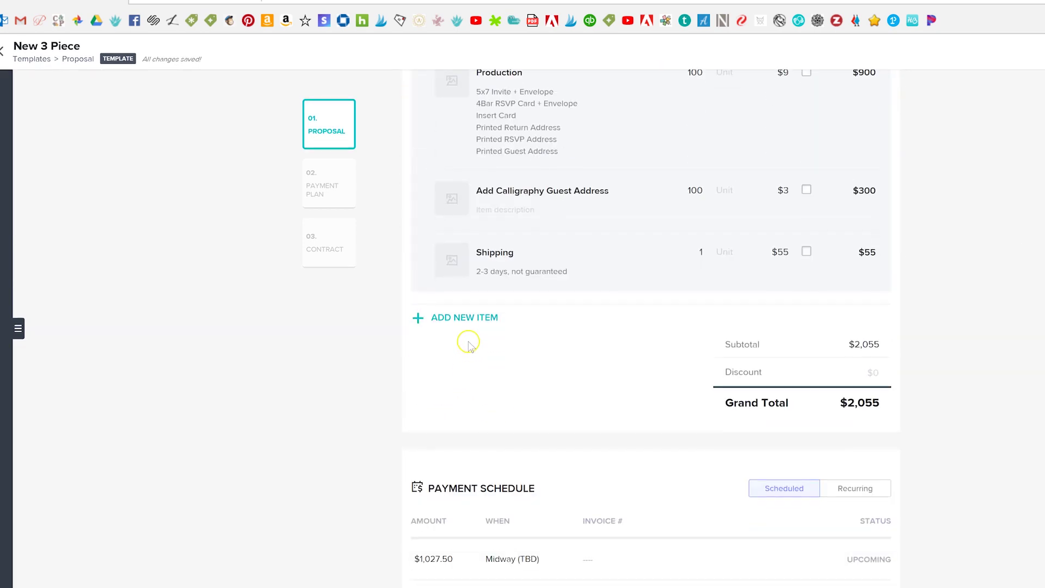
- Add Envelope Liners 5x7 via an 'env' search and set Belly Bands quantity to 100
left_click(460, 319)
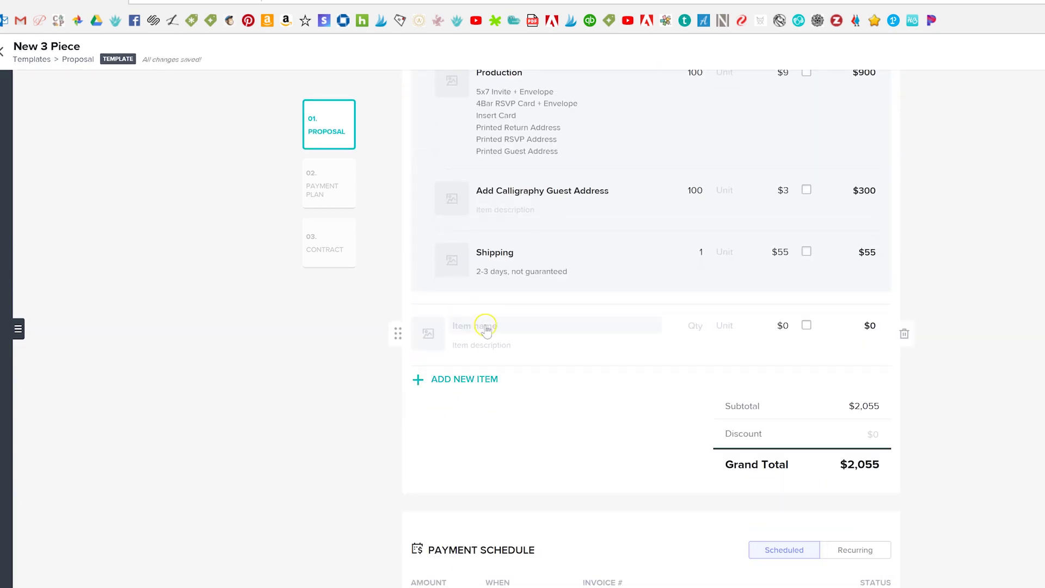
left_click(517, 327)
type("env")
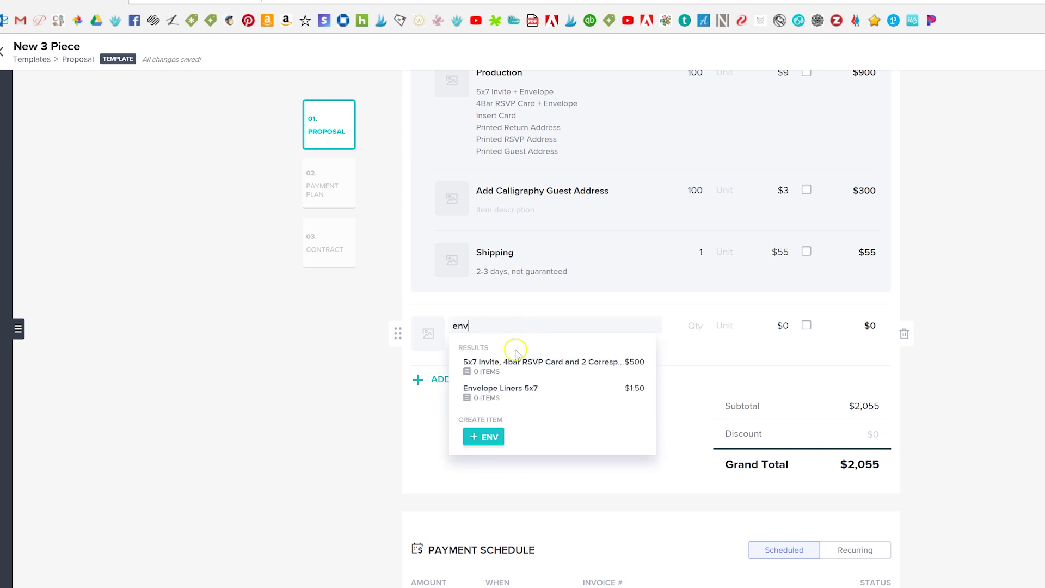
left_click(526, 389)
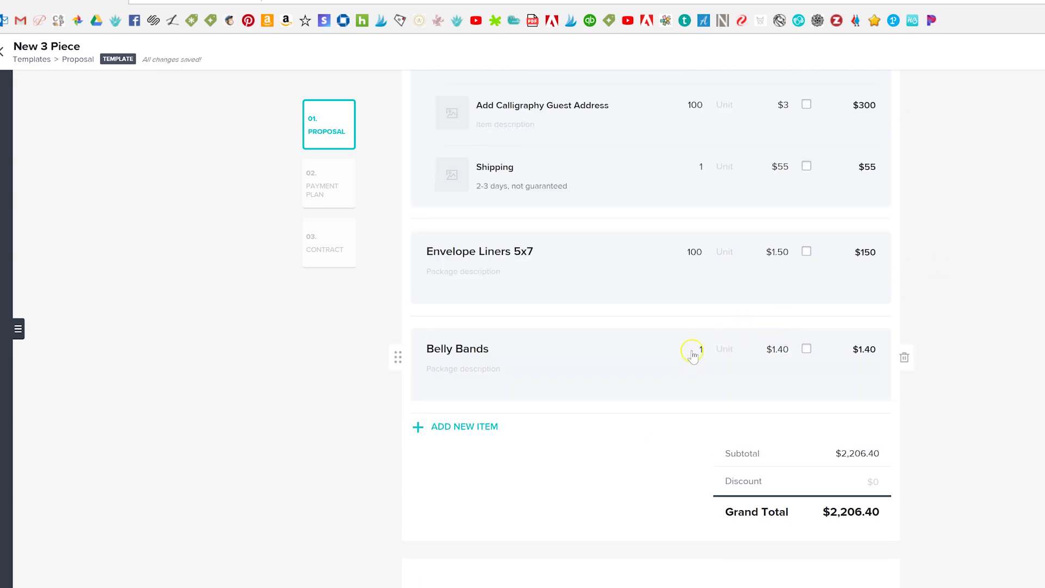
left_click(702, 350)
scroll(985, 294, "up", 10)
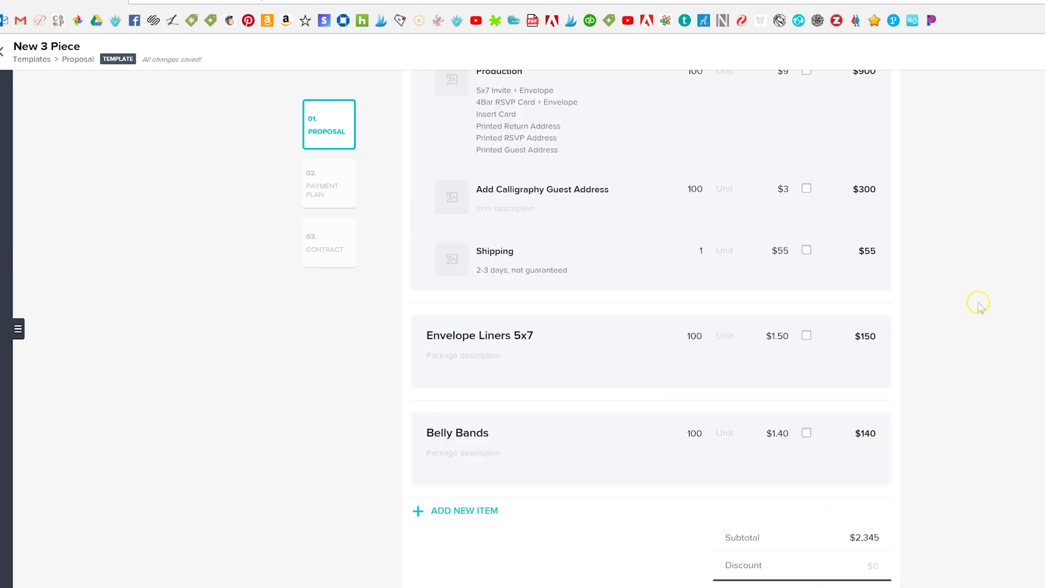
scroll(981, 309, "down", 3)
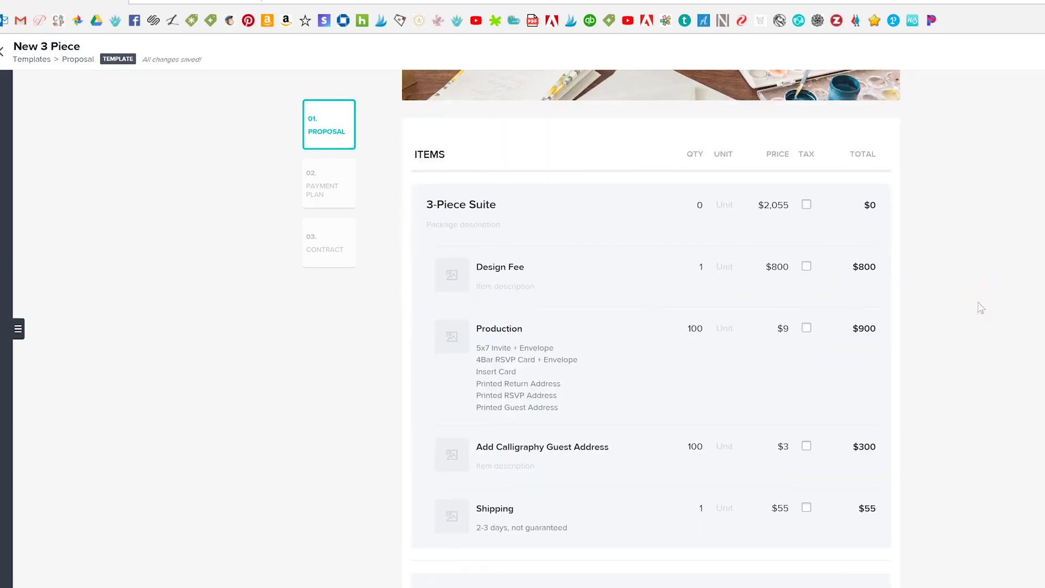
scroll(982, 308, "down", 3)
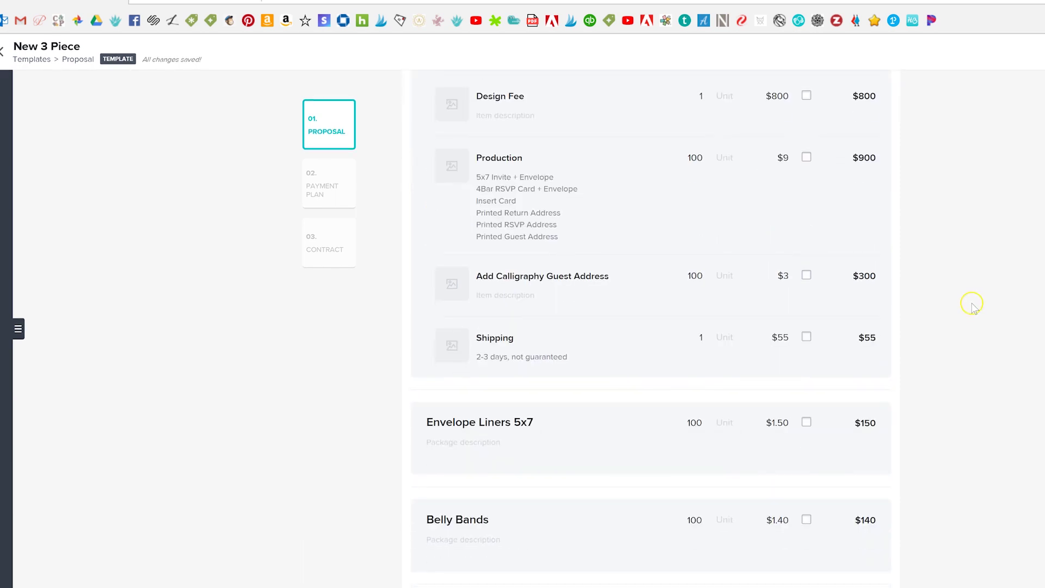
scroll(973, 305, "up", 2)
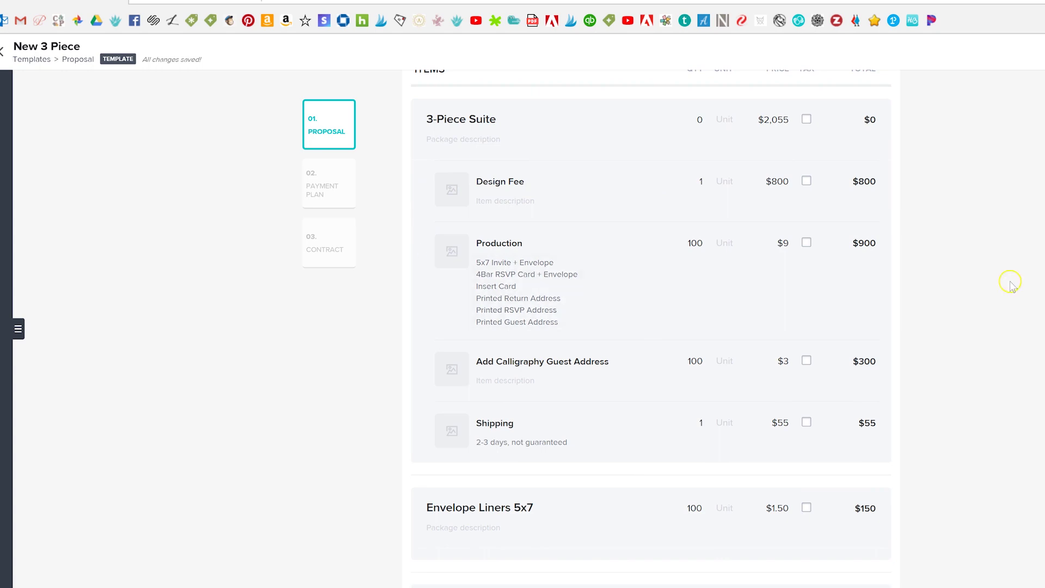
scroll(674, 413, "down", 2)
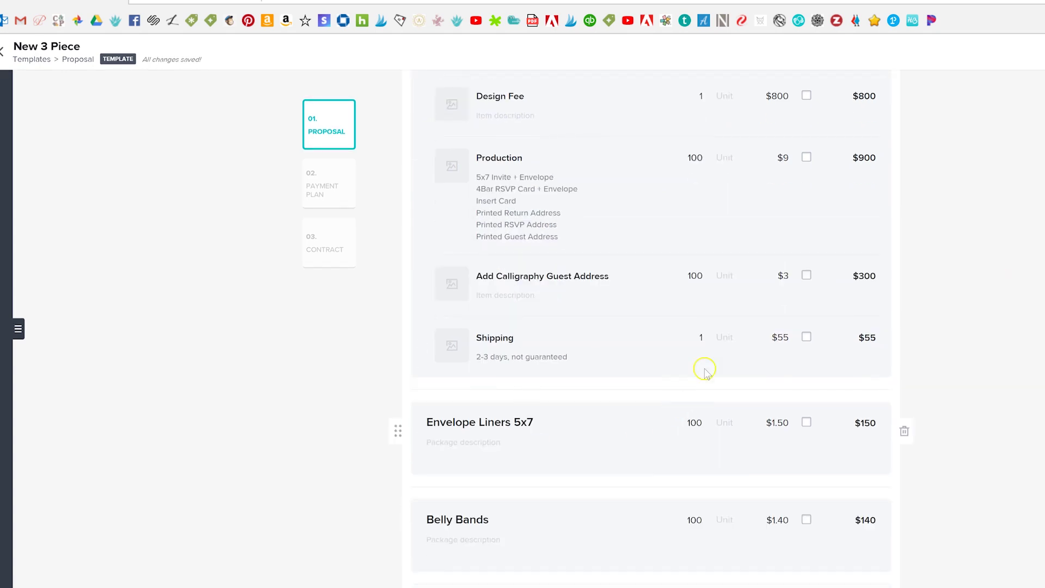
- Scroll through the proposal's items and totals to review them
scroll(945, 360, "down", 4)
scroll(972, 350, "up", 10)
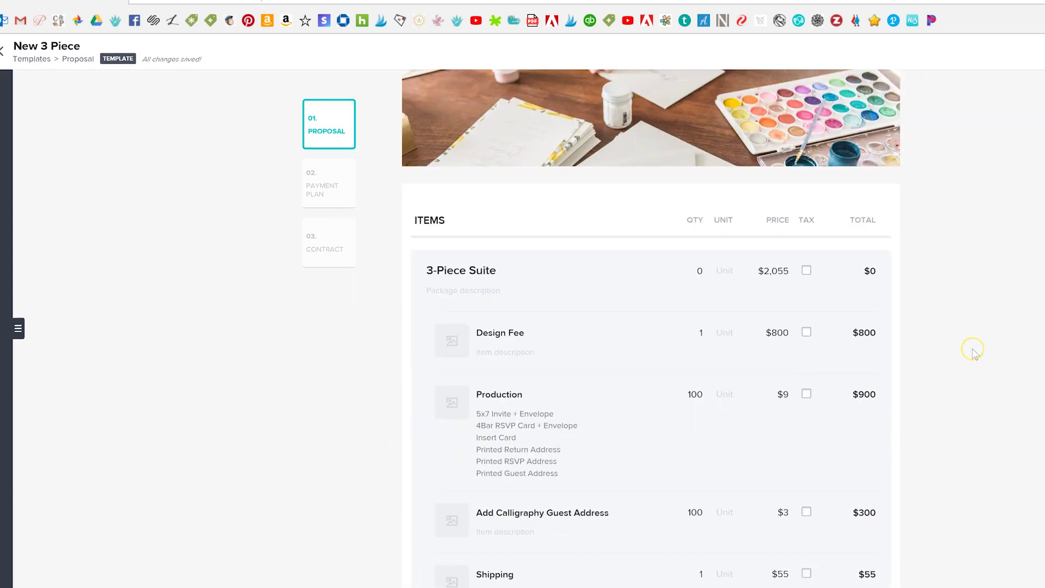
scroll(973, 351, "down", 4)
scroll(973, 352, "up", 1)
scroll(975, 354, "down", 3)
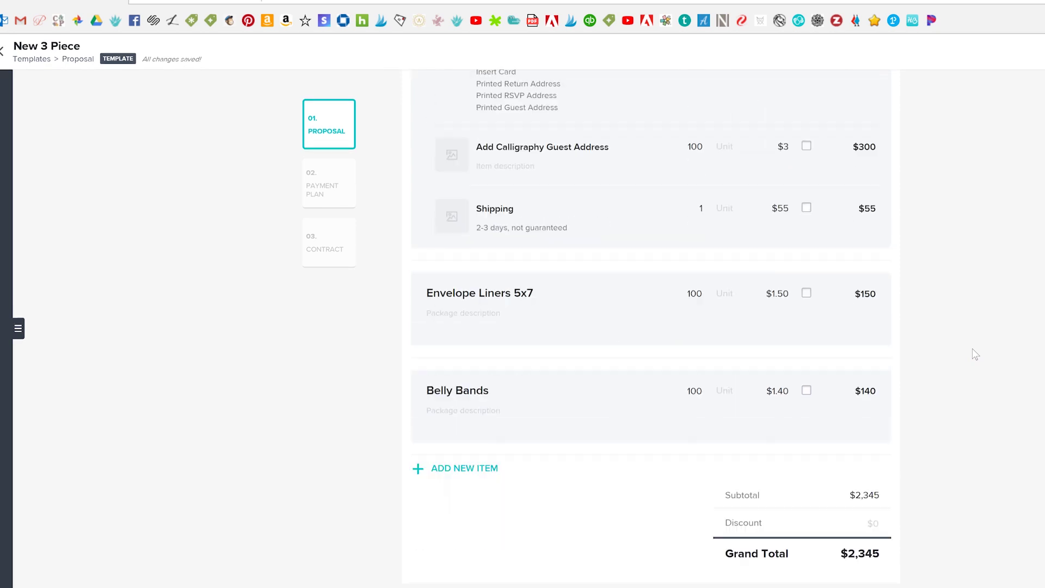
scroll(974, 354, "down", 2)
scroll(974, 354, "up", 5)
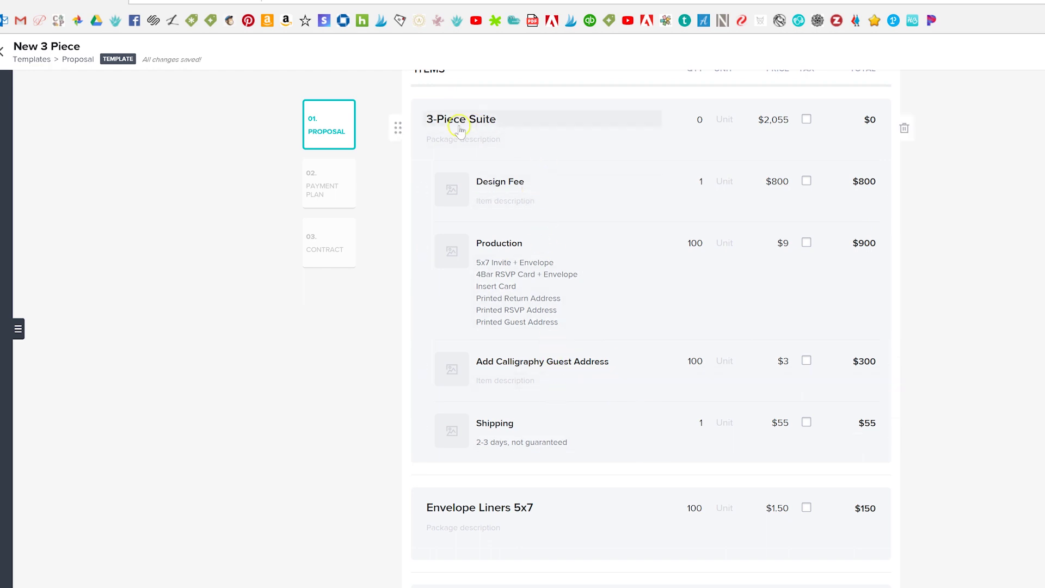
scroll(630, 203, "down", 5)
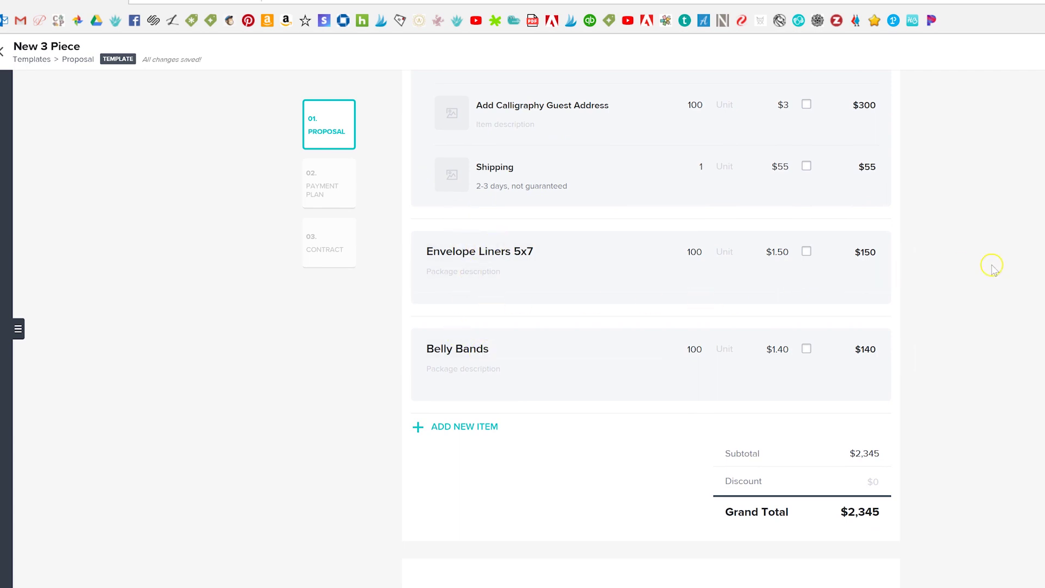
scroll(1002, 272, "up", 6)
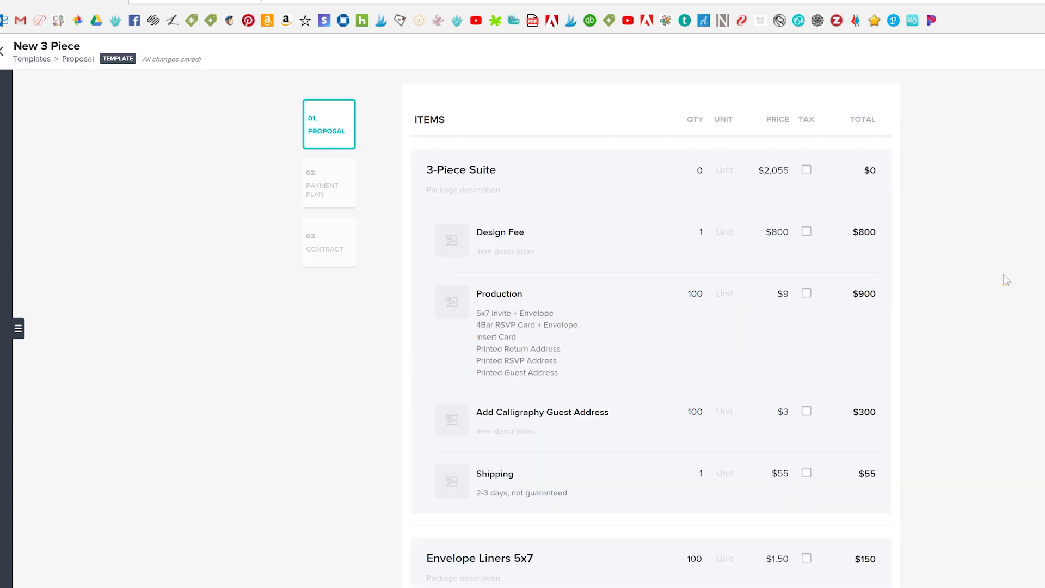
scroll(1006, 280, "down", 1)
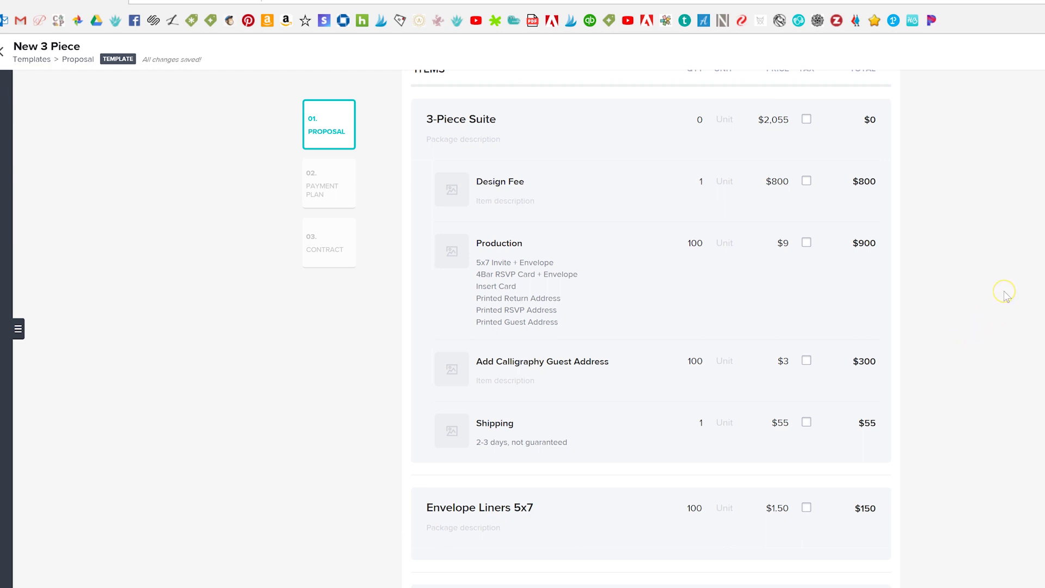
scroll(1005, 292, "down", 5)
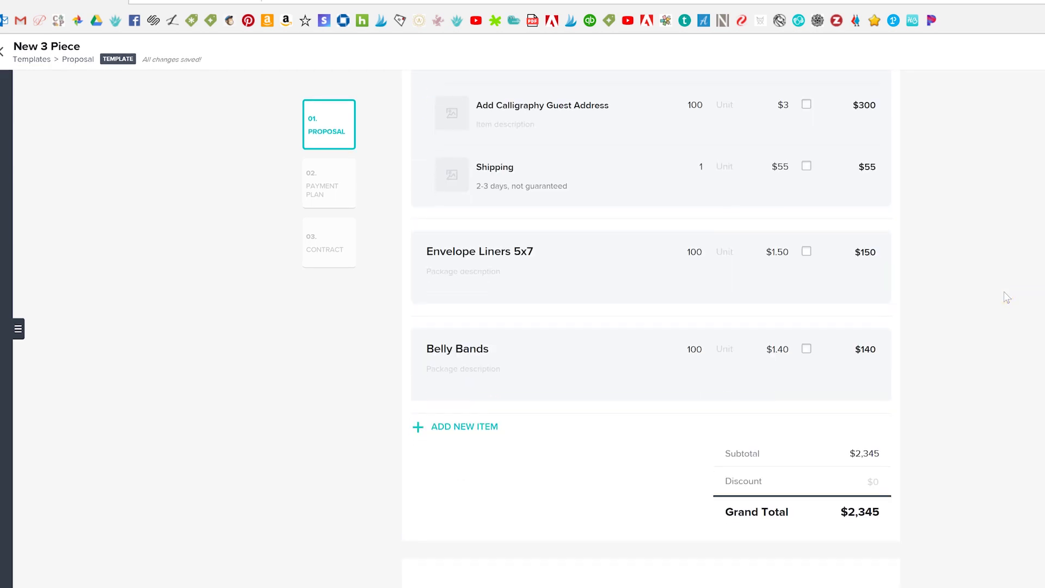
scroll(1004, 292, "up", 6)
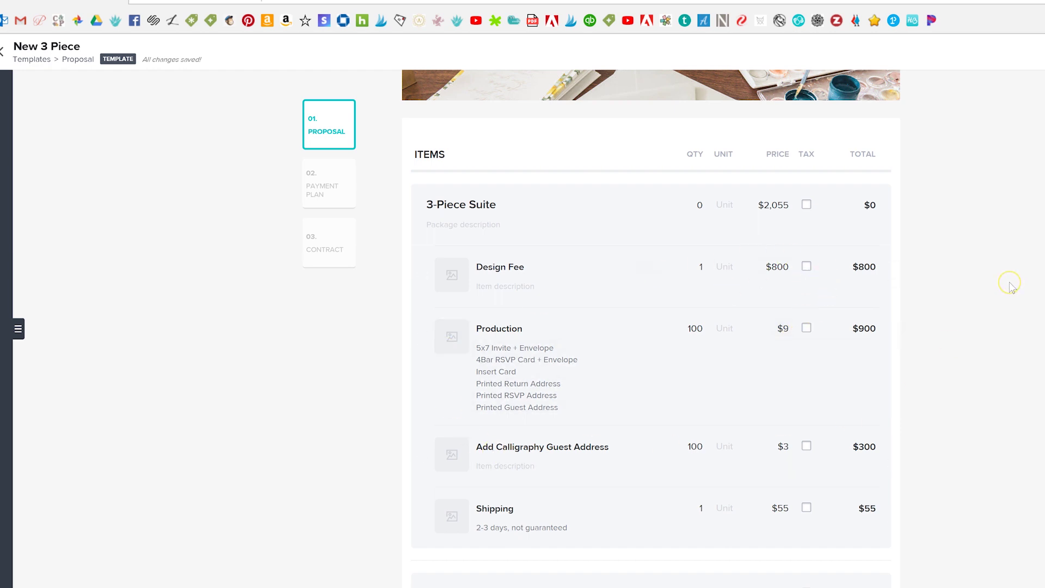
scroll(1010, 286, "down", 2)
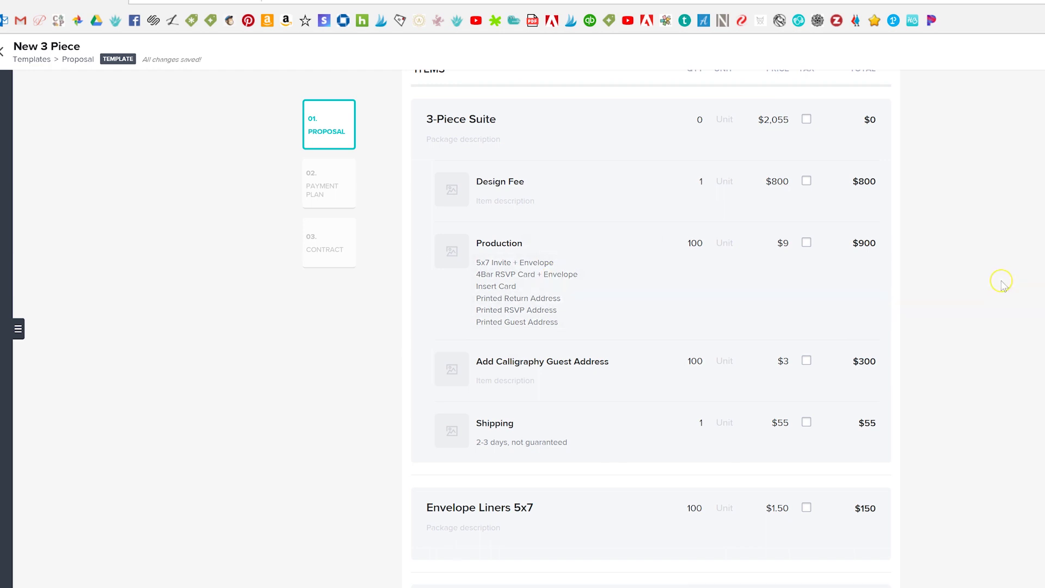
- Delete the Belly Bands item, dropping the grand total to $2,205
scroll(1002, 283, "down", 3)
scroll(1004, 287, "down", 3)
scroll(1005, 287, "up", 2)
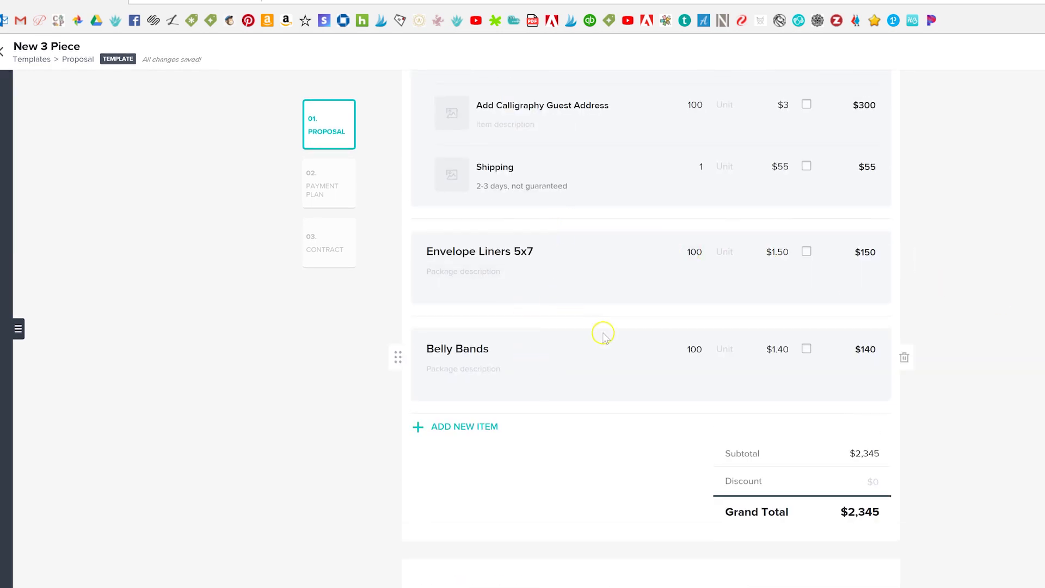
scroll(962, 272, "up", 1)
scroll(962, 271, "down", 4)
scroll(962, 272, "down", 4)
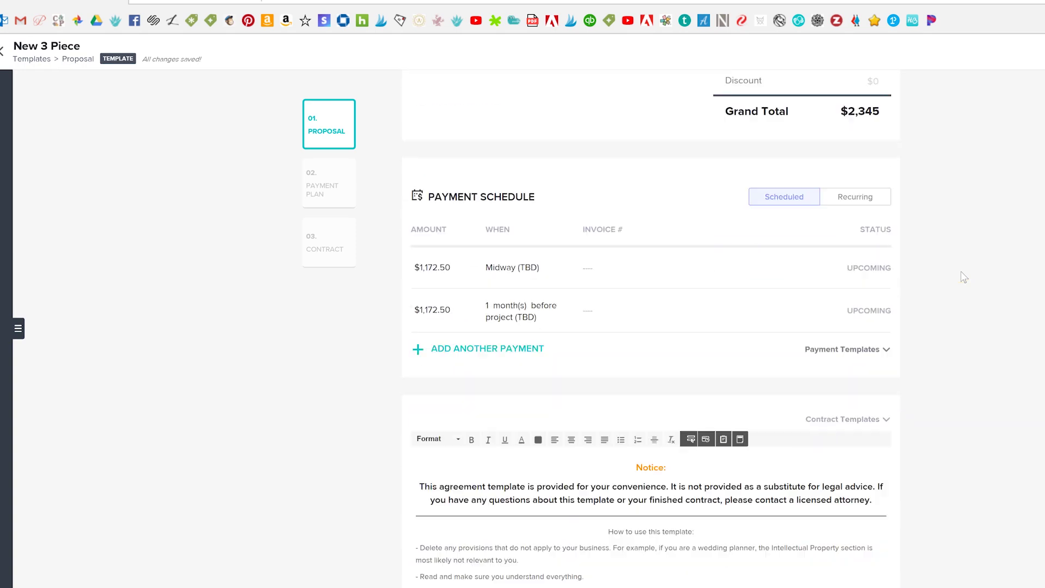
scroll(962, 273, "up", 6)
left_click(598, 274)
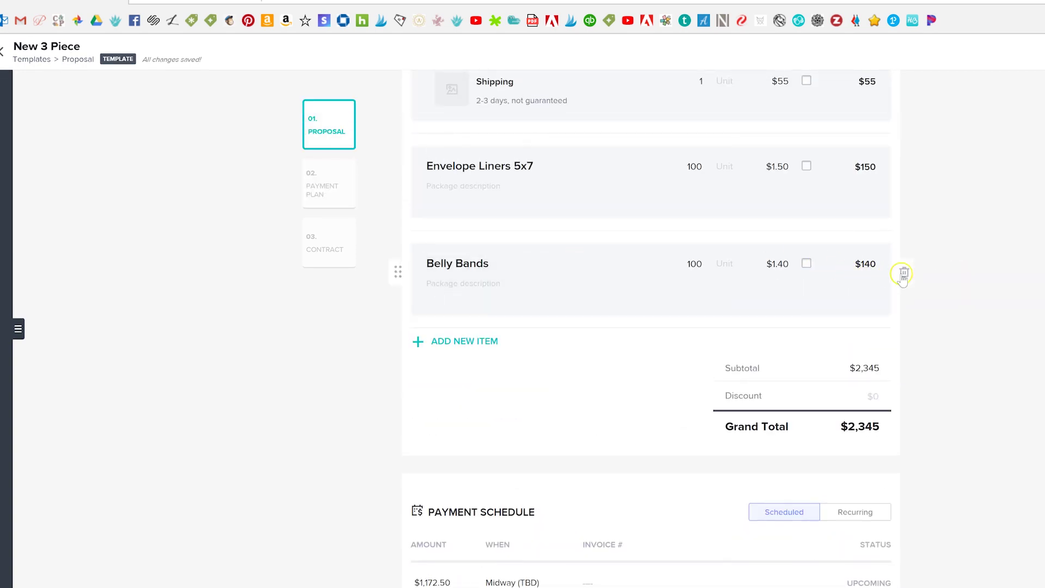
left_click(904, 272)
left_click(627, 353)
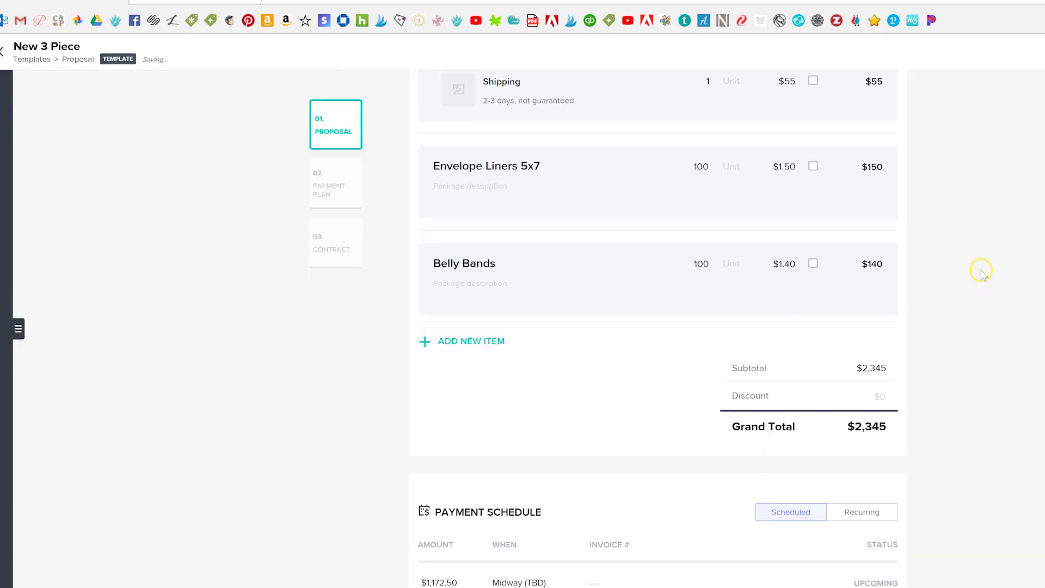
scroll(1038, 236, "down", 5)
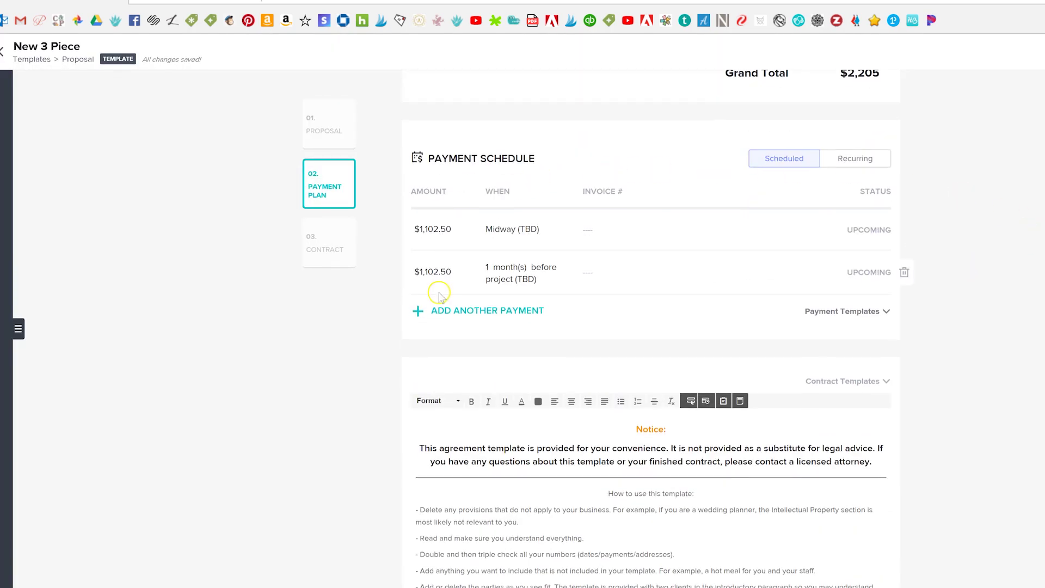
- Load the 50 50 payment template into the payment schedule
left_click(887, 312)
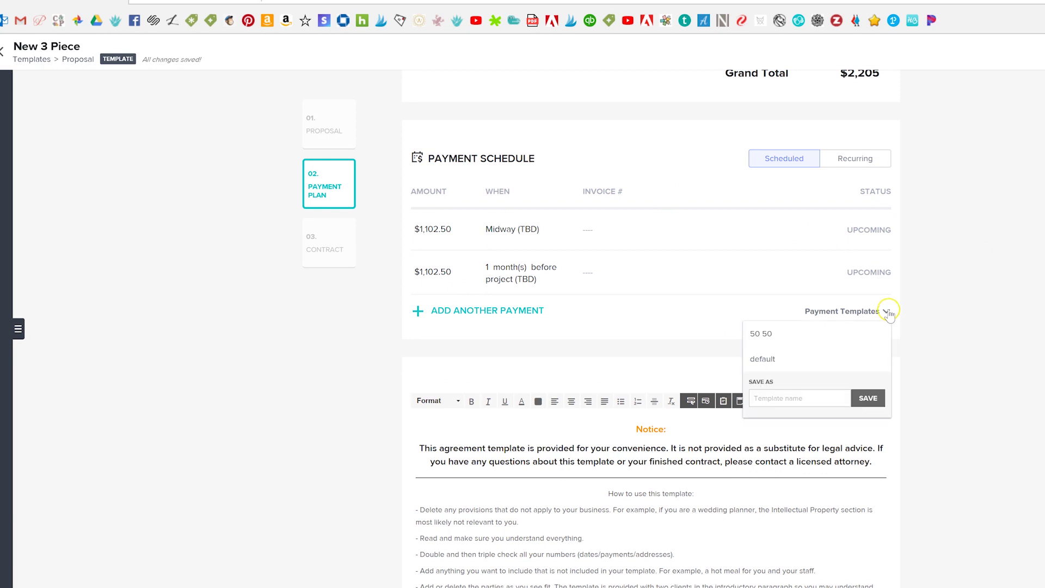
left_click(761, 340)
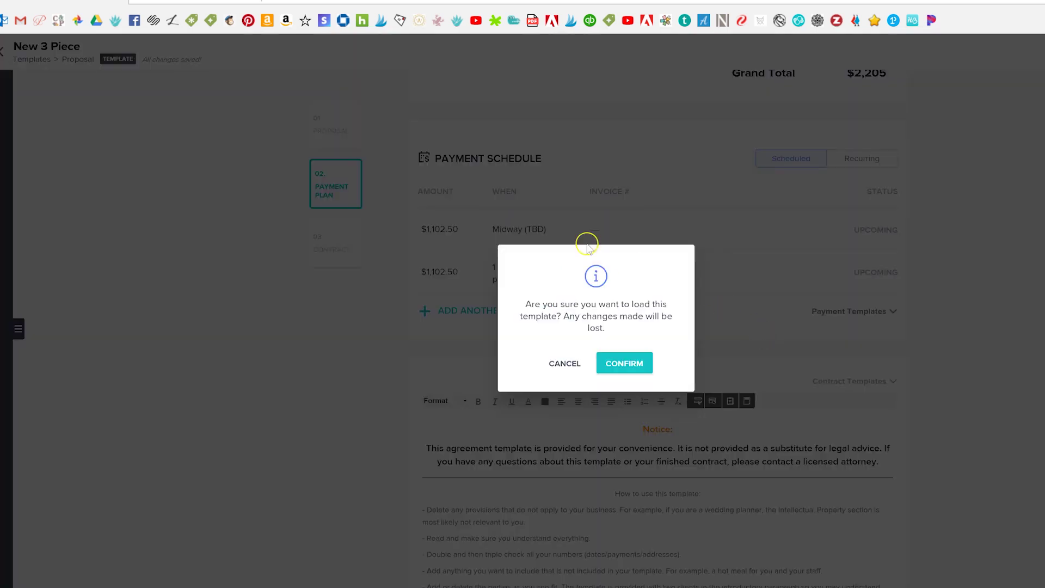
left_click(626, 363)
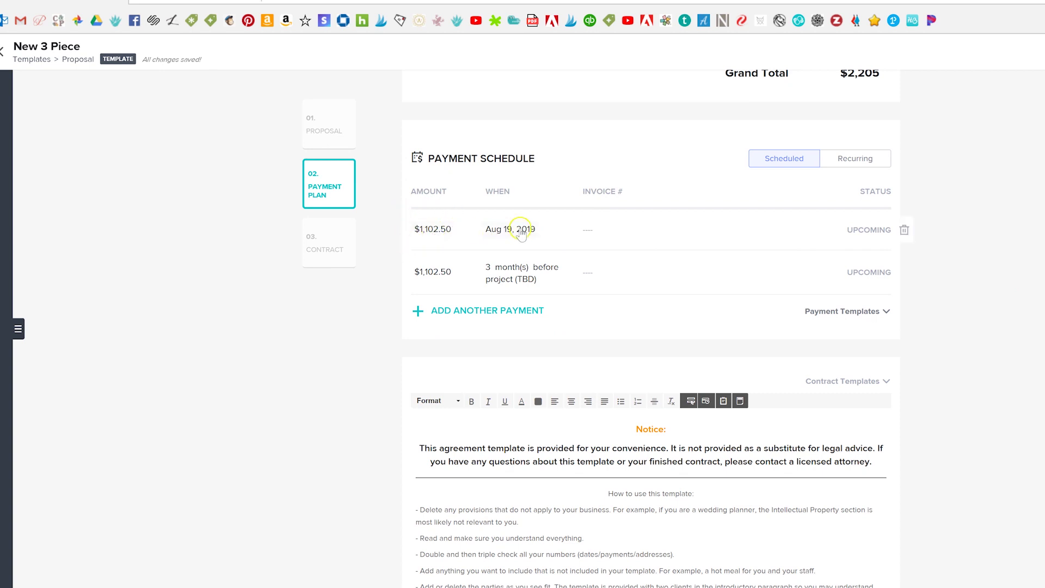
- Make the first payment due on the Invoice Date
left_click(434, 228)
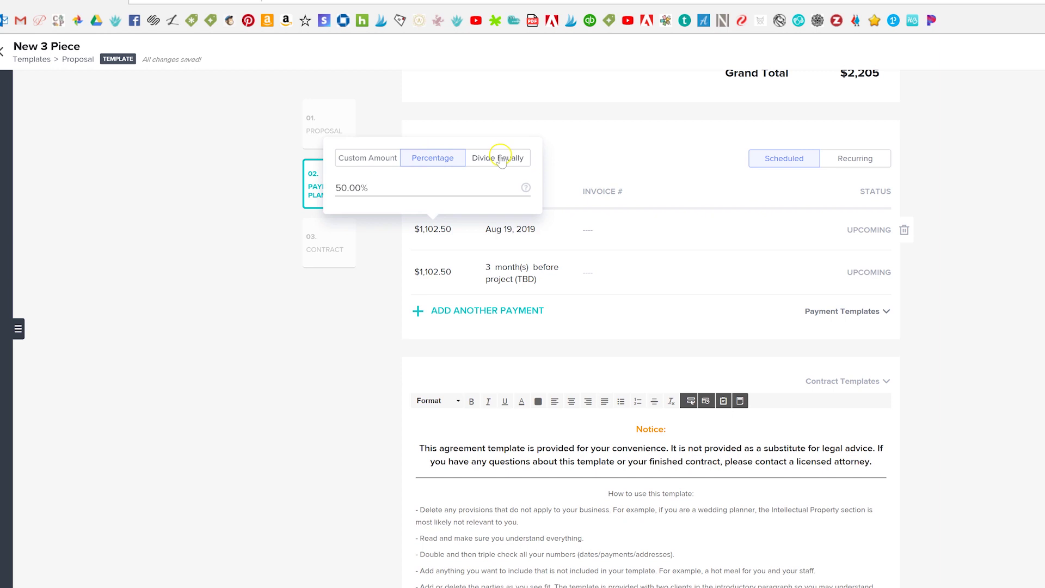
left_click(525, 230)
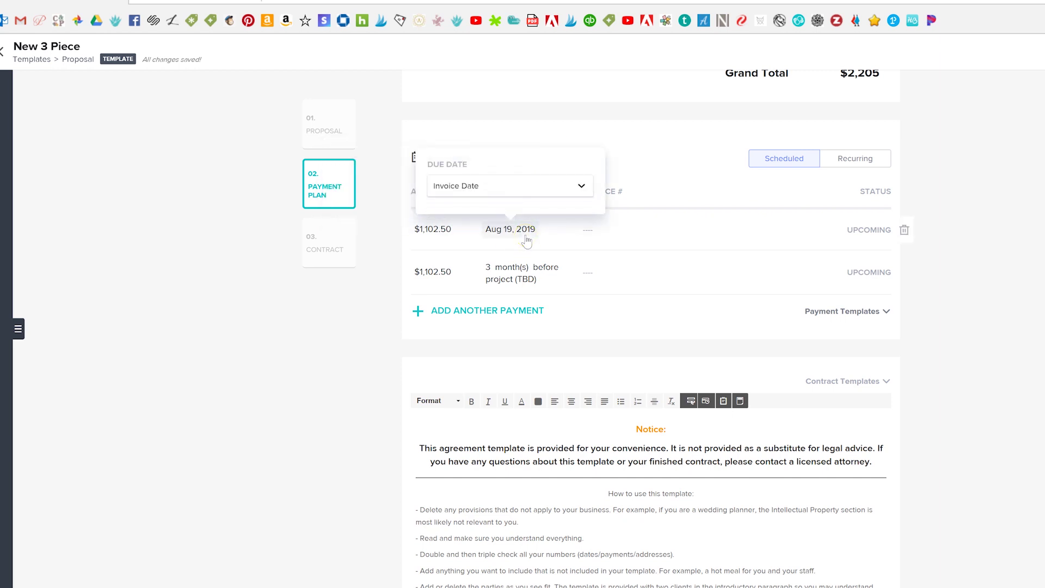
left_click(486, 186)
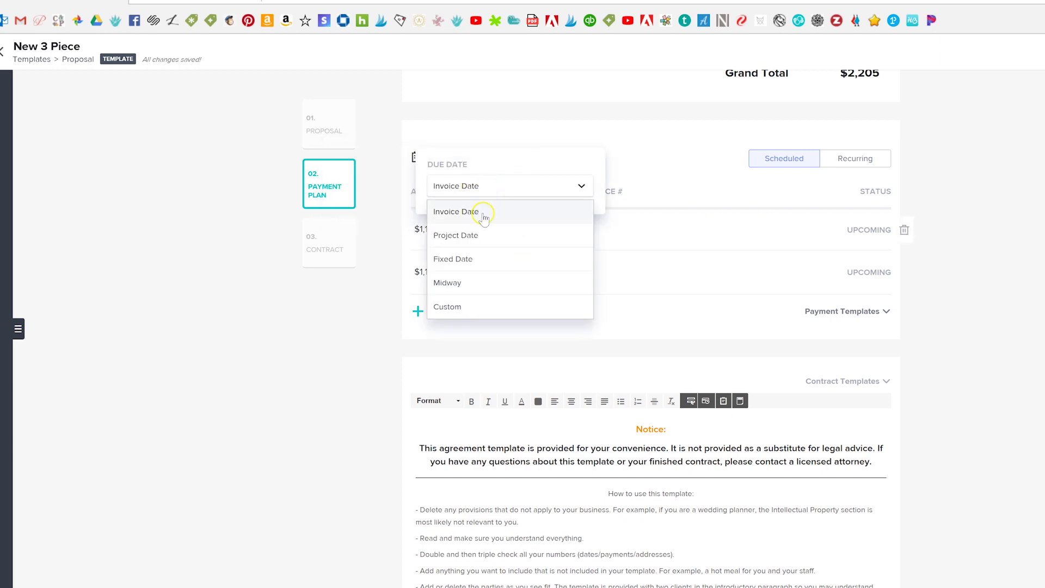
left_click(483, 212)
left_click(964, 194)
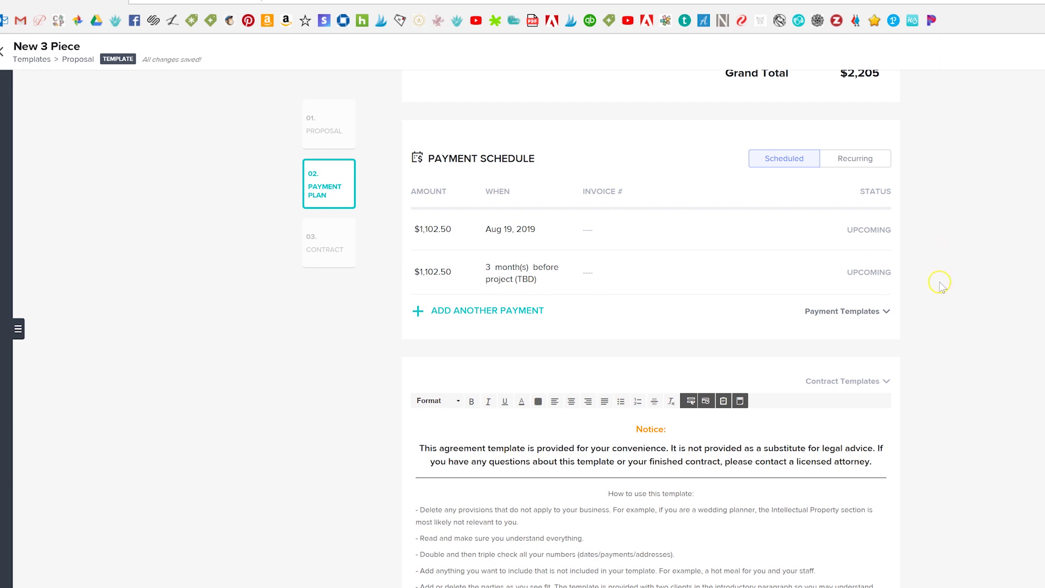
left_click(872, 314)
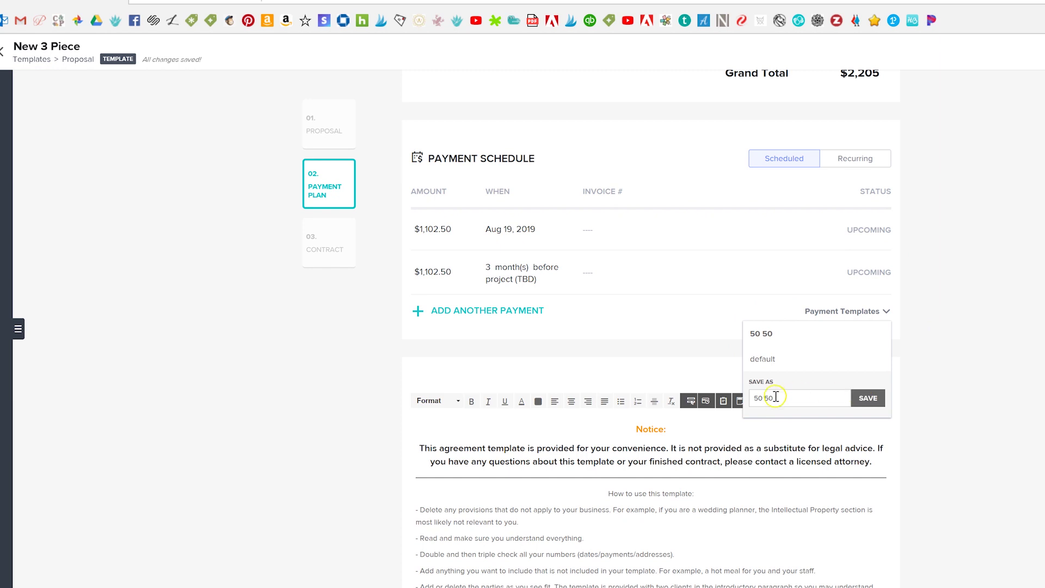
left_click(959, 276)
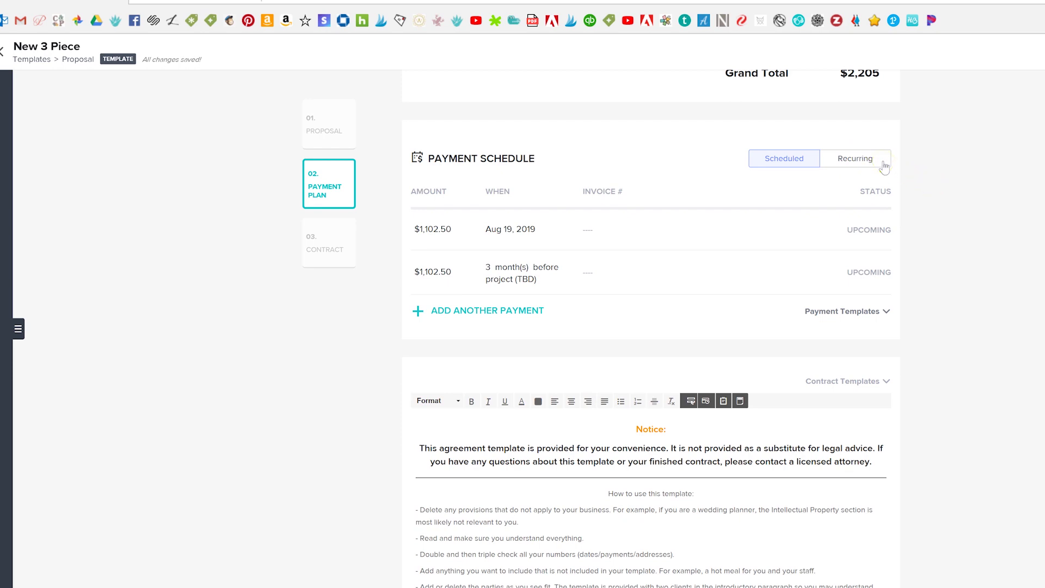
scroll(953, 180, "down", 5)
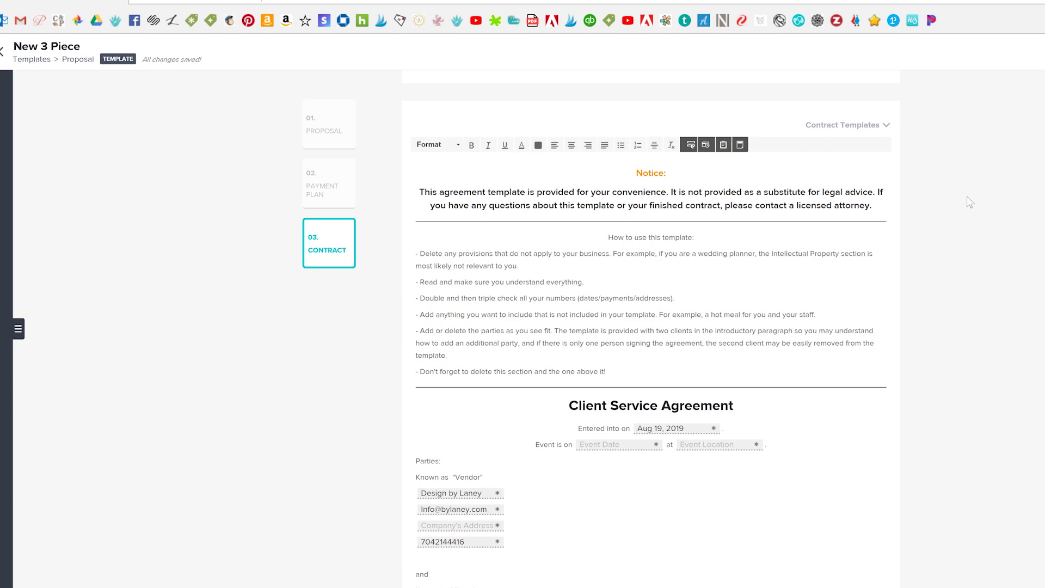
- Jump between the proposal, payment schedule and contract sections to review them
scroll(952, 199, "up", 20)
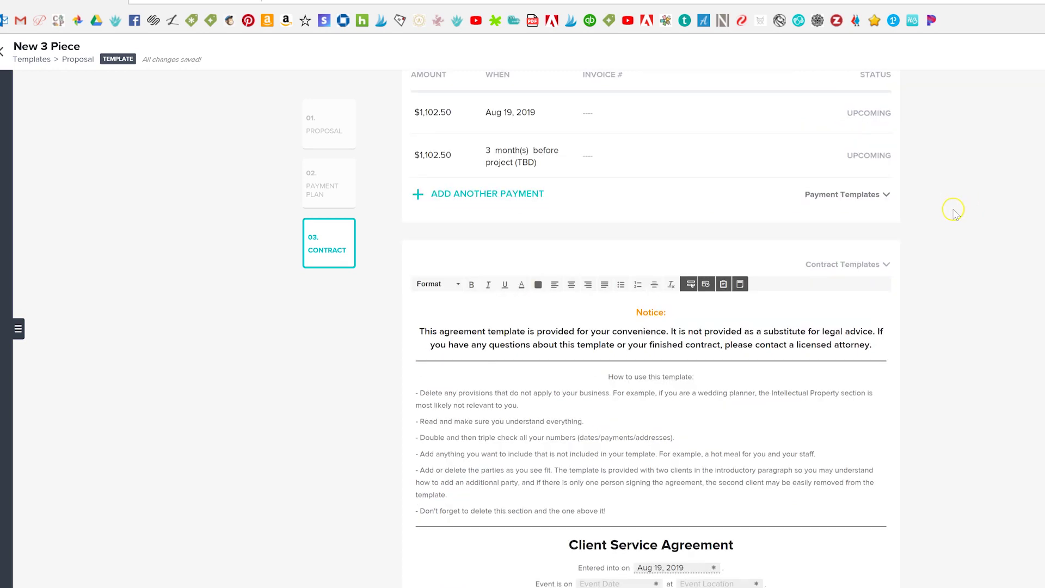
scroll(953, 215, "down", 10)
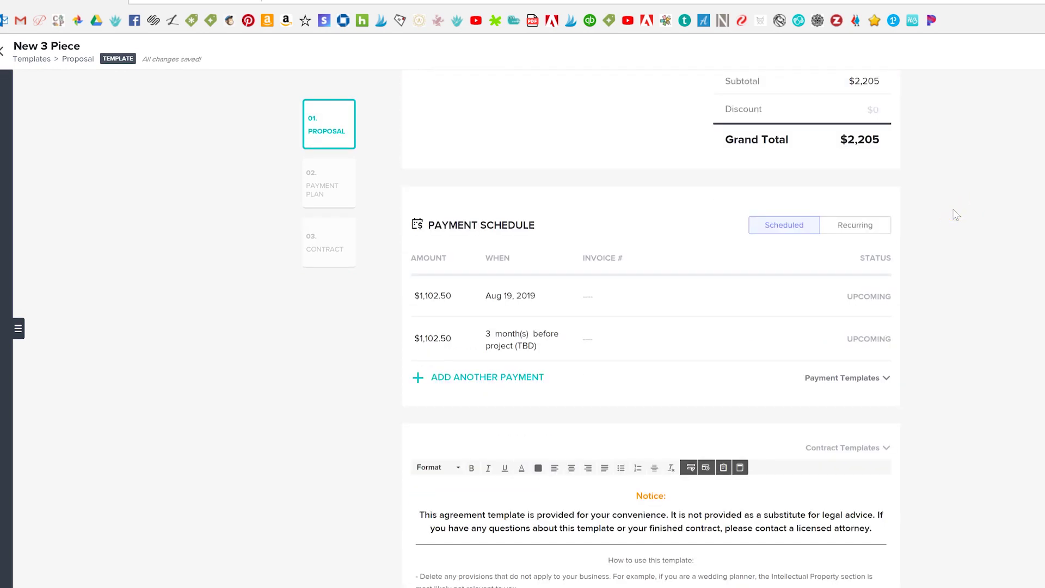
left_click(332, 123)
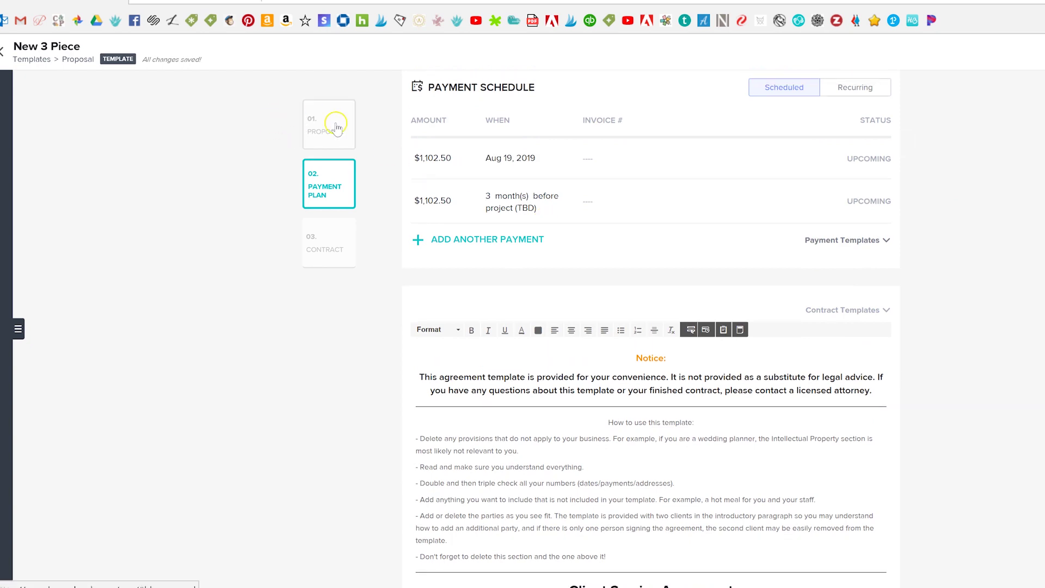
left_click(334, 175)
left_click(341, 242)
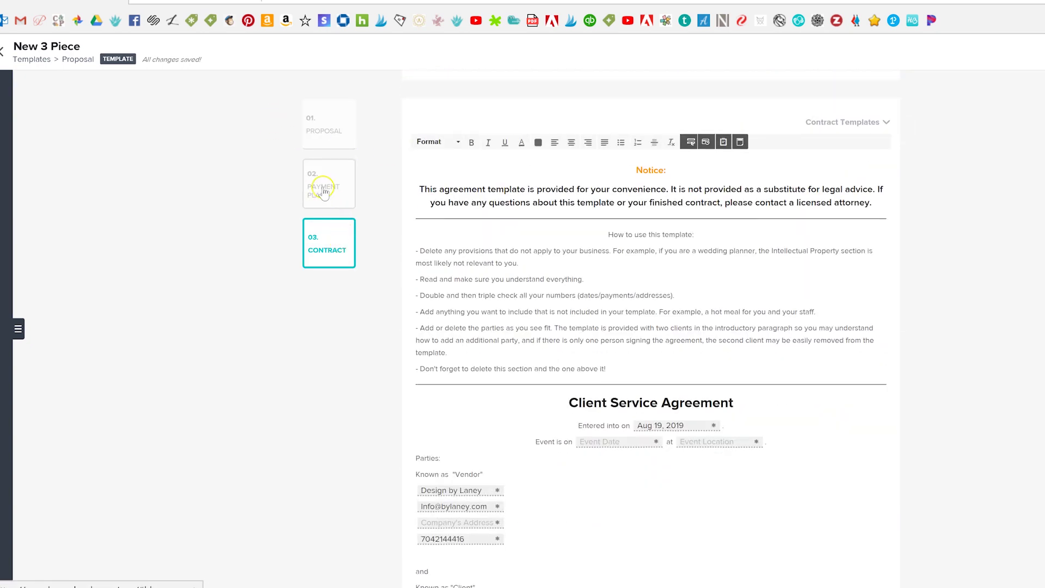
left_click(324, 191)
left_click(329, 243)
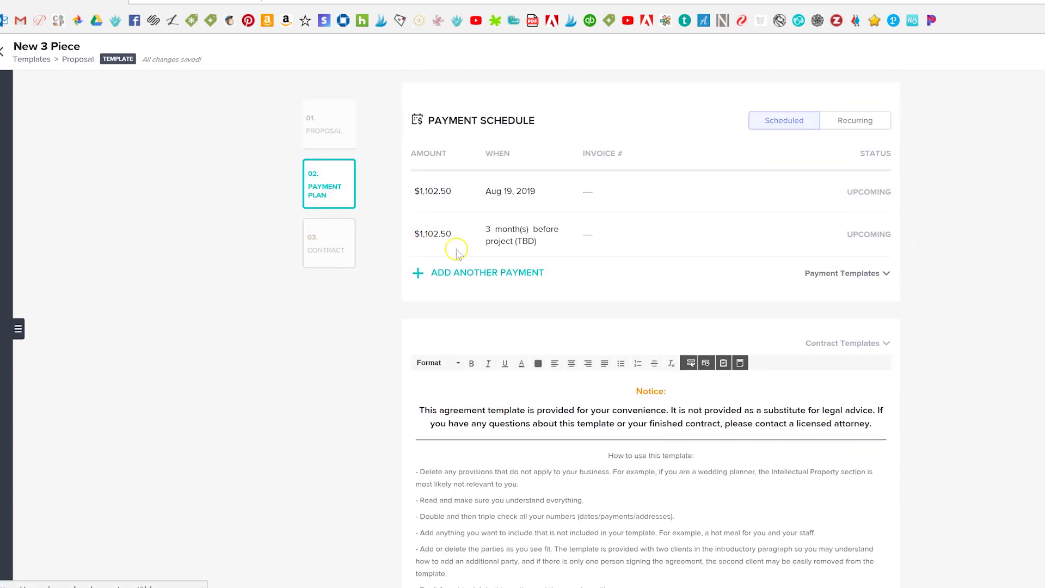
- Scroll through the contract, pointing out its Stationery field
scroll(840, 266, "down", 8)
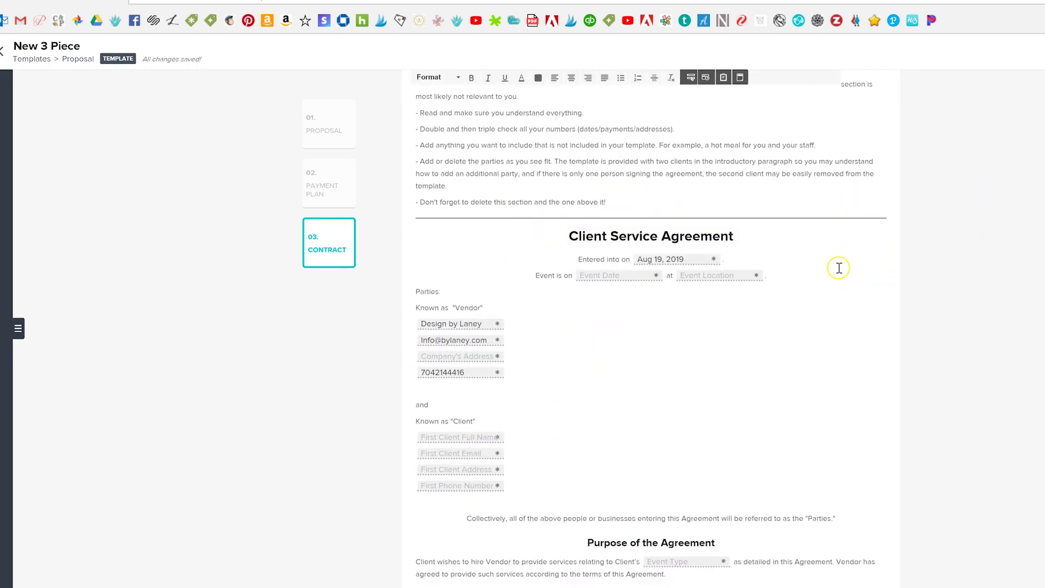
scroll(769, 266, "down", 20)
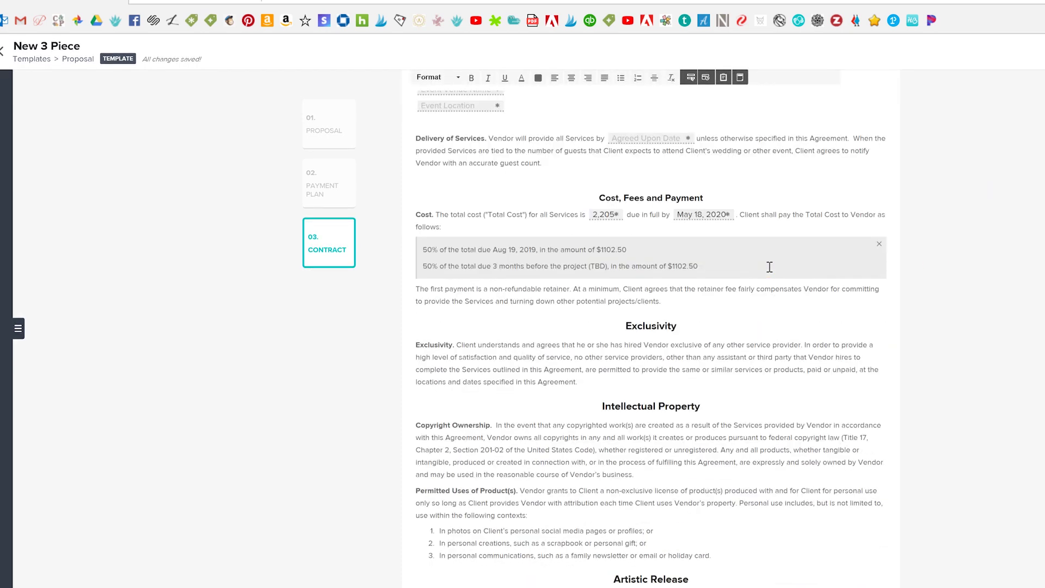
scroll(769, 267, "down", 1)
left_click(491, 180)
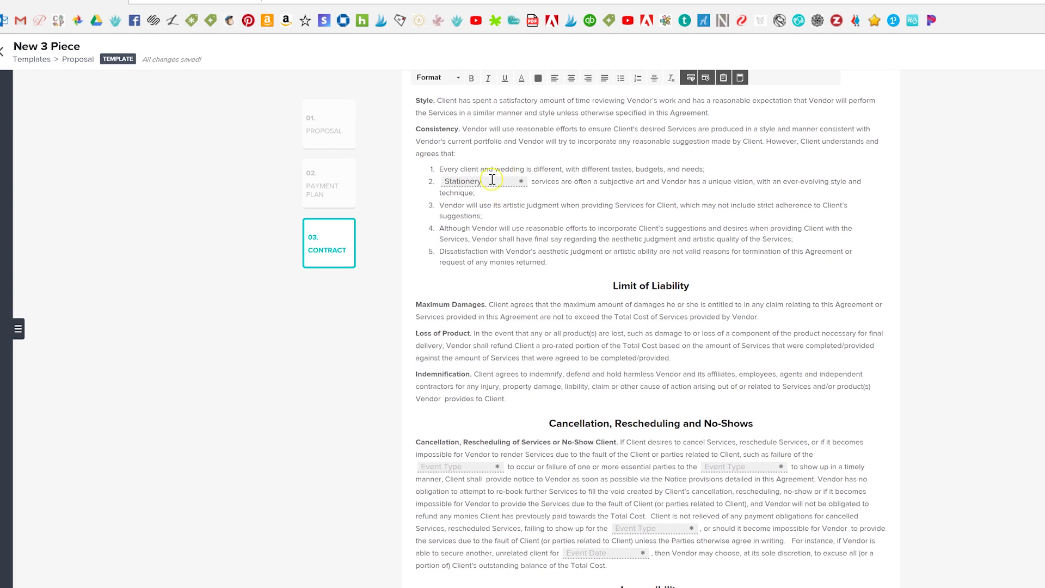
scroll(548, 227, "down", 7)
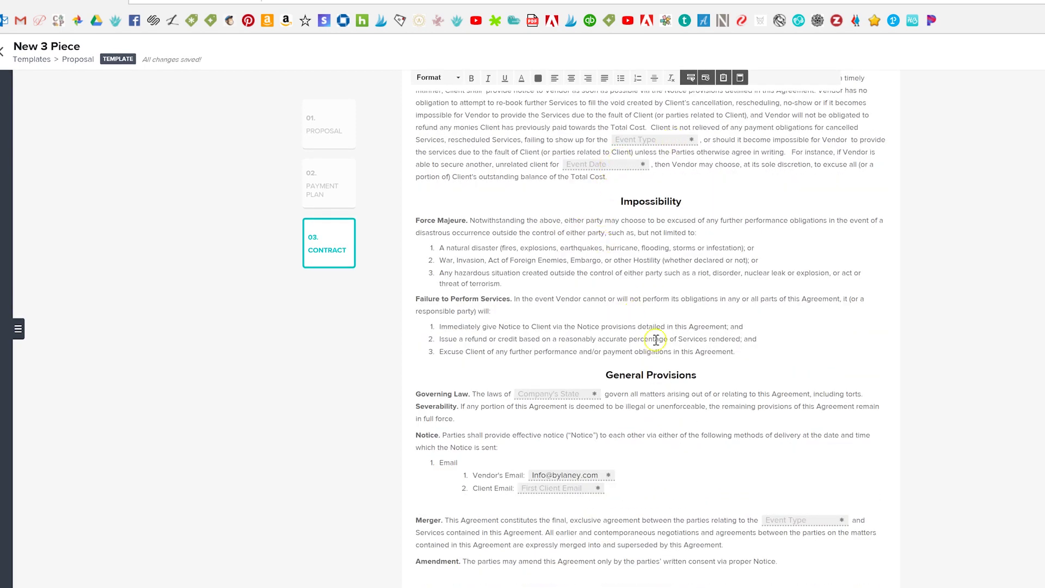
scroll(920, 367, "up", 20)
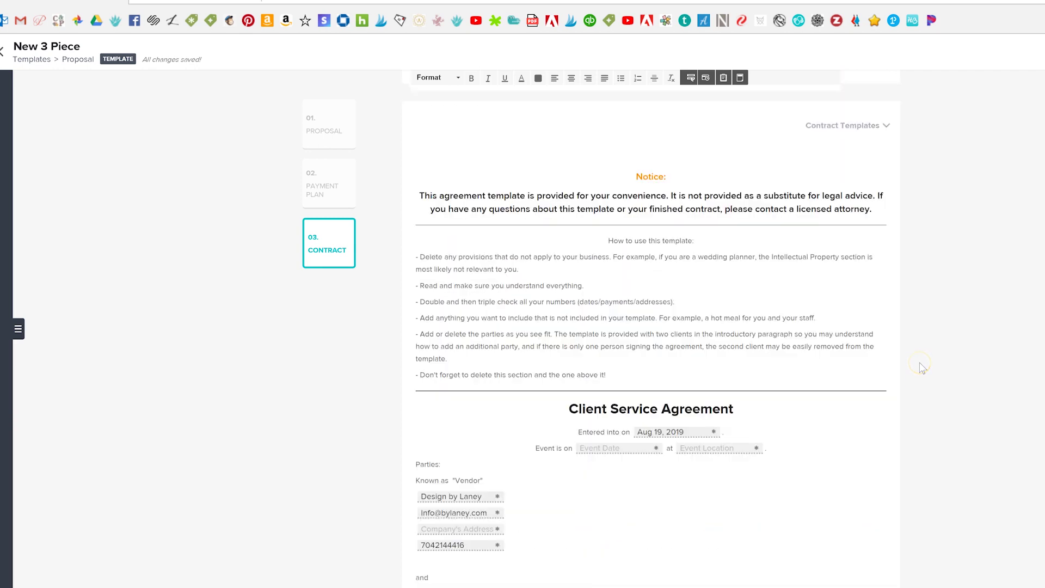
scroll(921, 368, "up", 10)
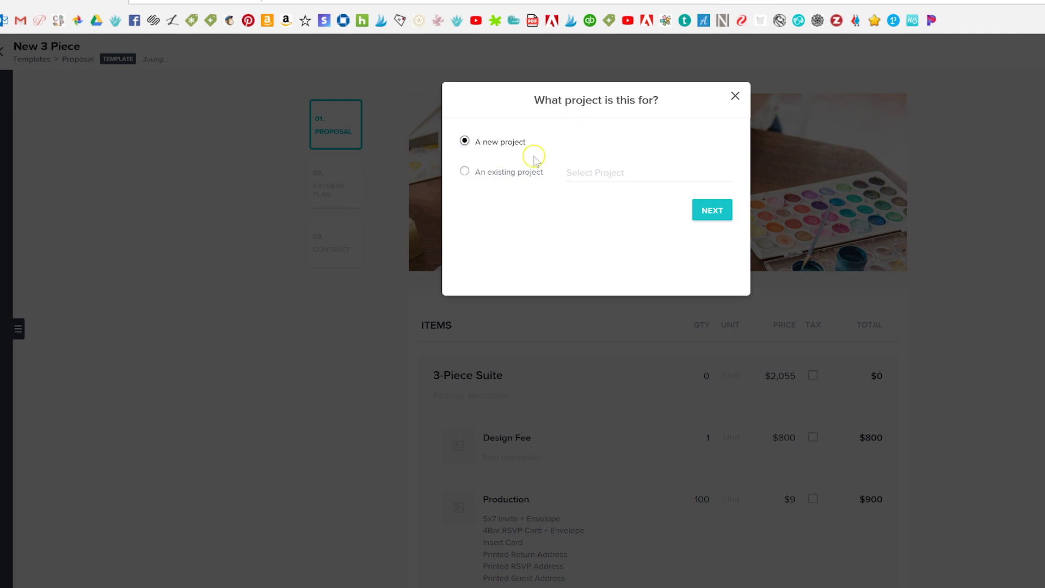
- Attach the template to the existing project 'Sample Project' and continue
left_click(465, 171)
left_click(603, 171)
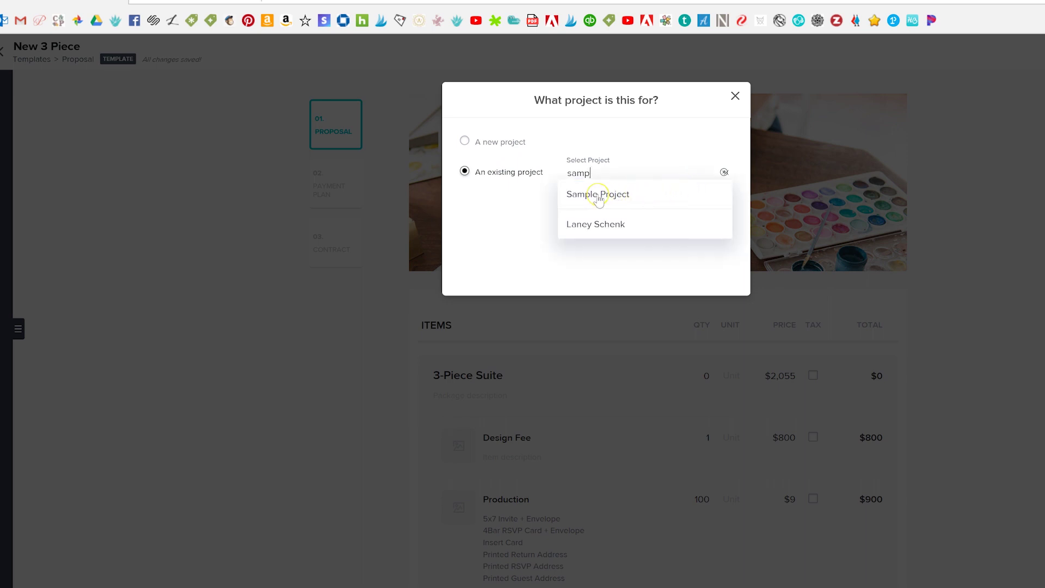
left_click(599, 196)
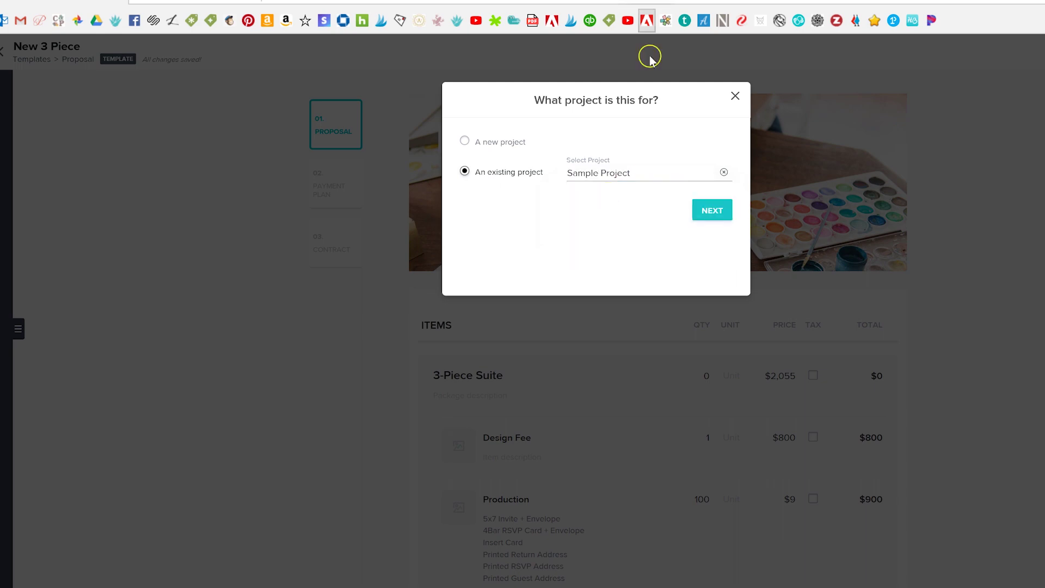
left_click(707, 217)
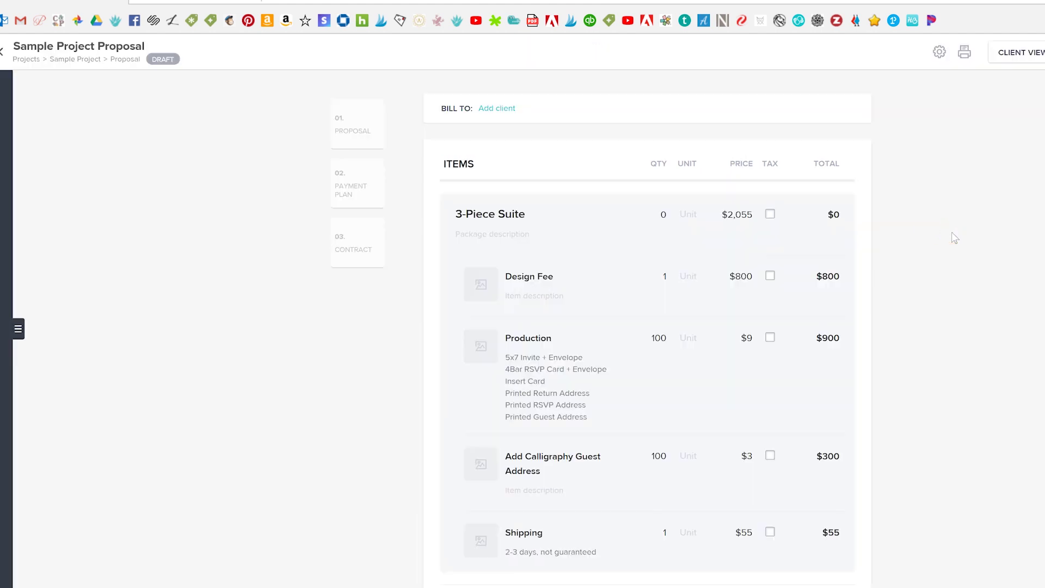
- Add a Foil Upgrade line item found by searching 'foil'
scroll(989, 251, "down", 2)
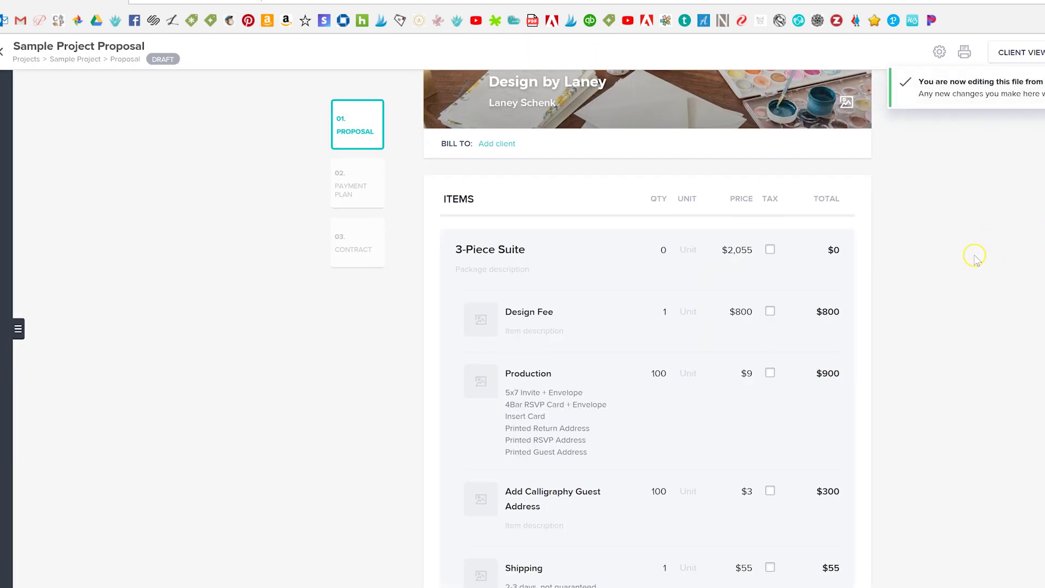
scroll(959, 268, "down", 3)
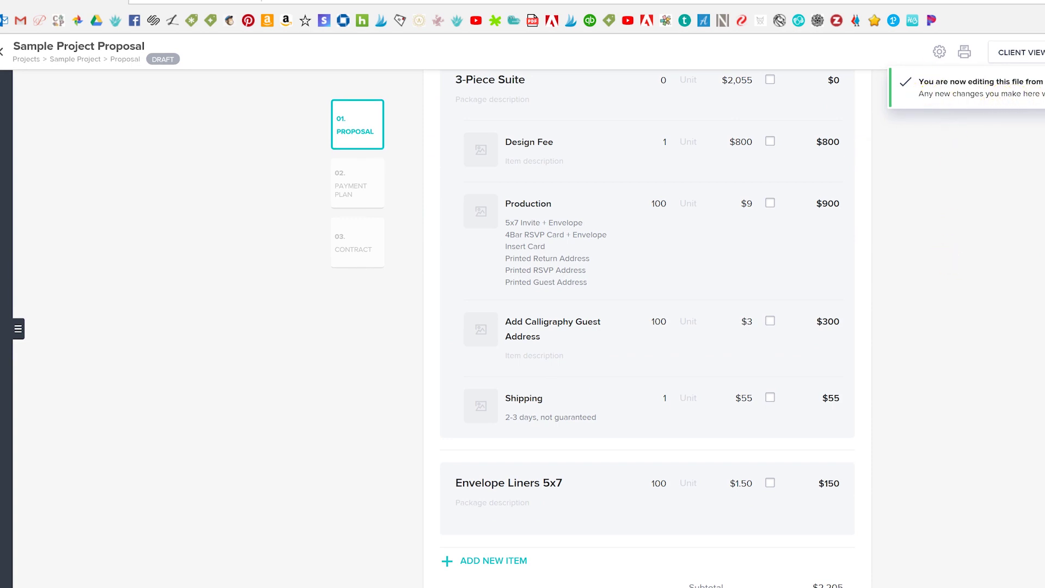
scroll(967, 224, "down", 3)
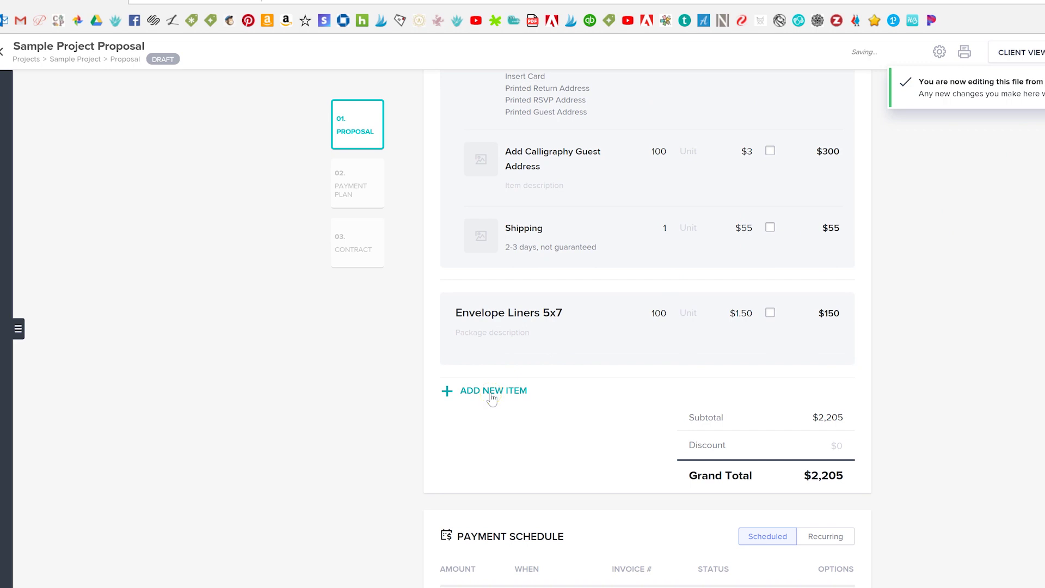
left_click(492, 399)
type("foil")
left_click(527, 413)
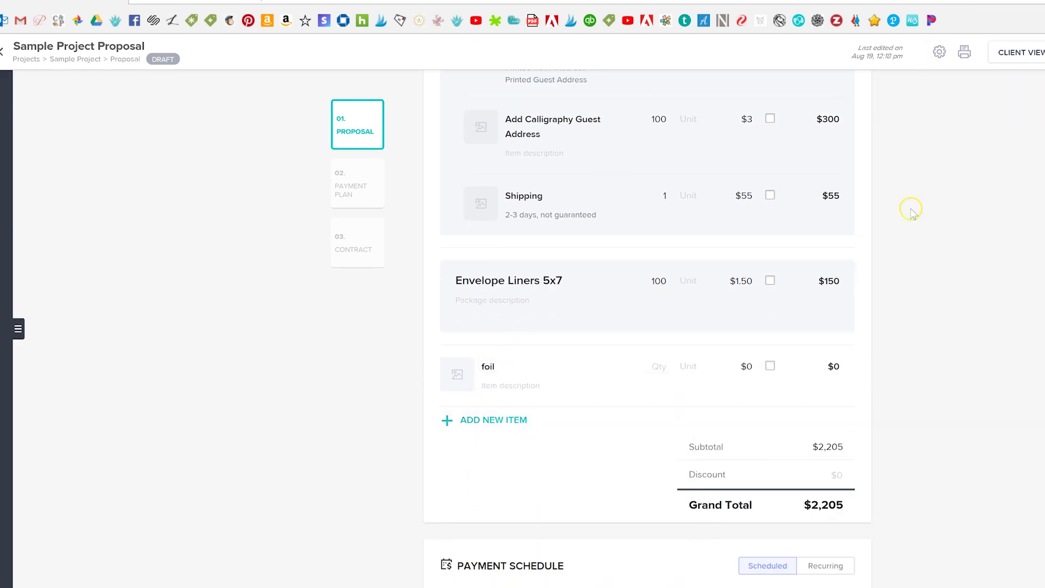
- Lower the Production, calligraphy and Envelope Liners quantities to 95
scroll(951, 340, "up", 6)
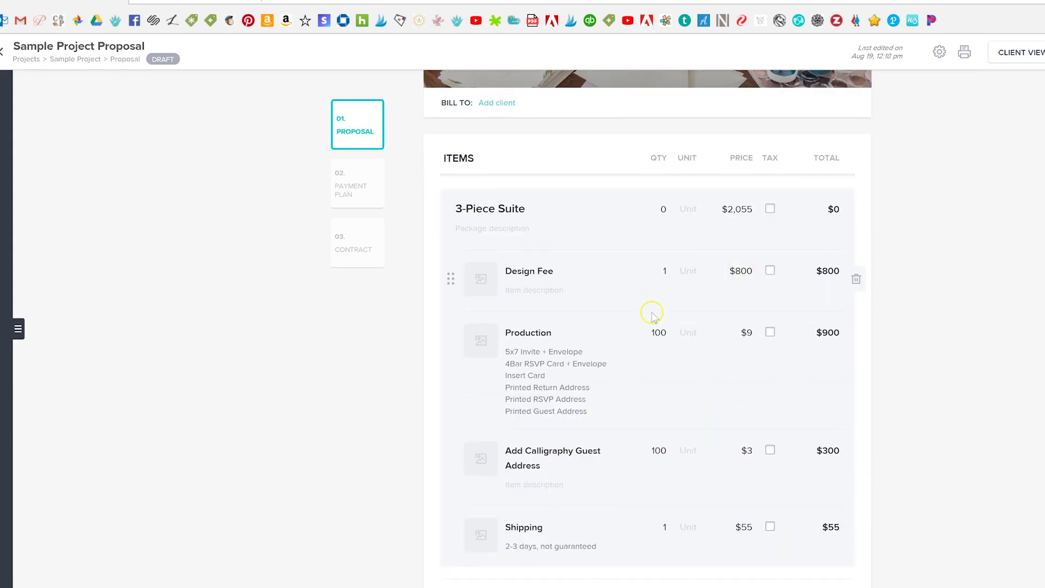
left_click_drag(651, 338, 672, 341)
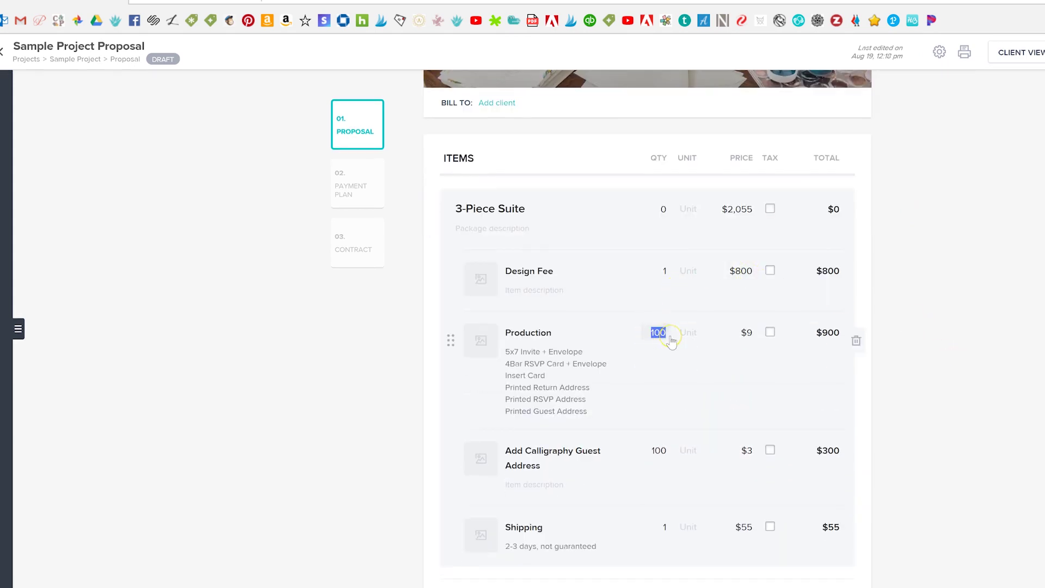
type("95")
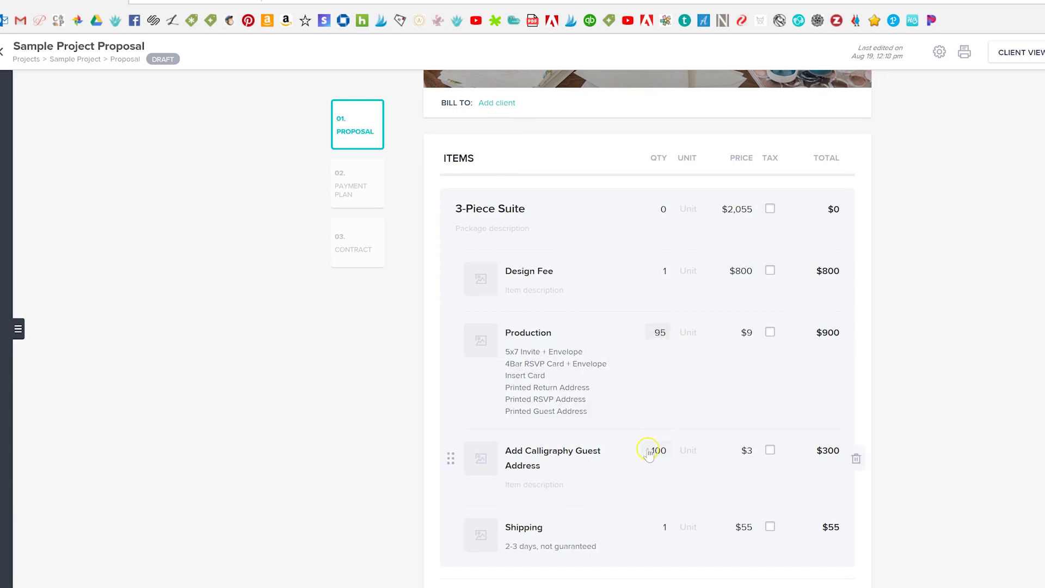
left_click_drag(651, 450, 682, 457)
type("95")
scroll(675, 376, "down", 5)
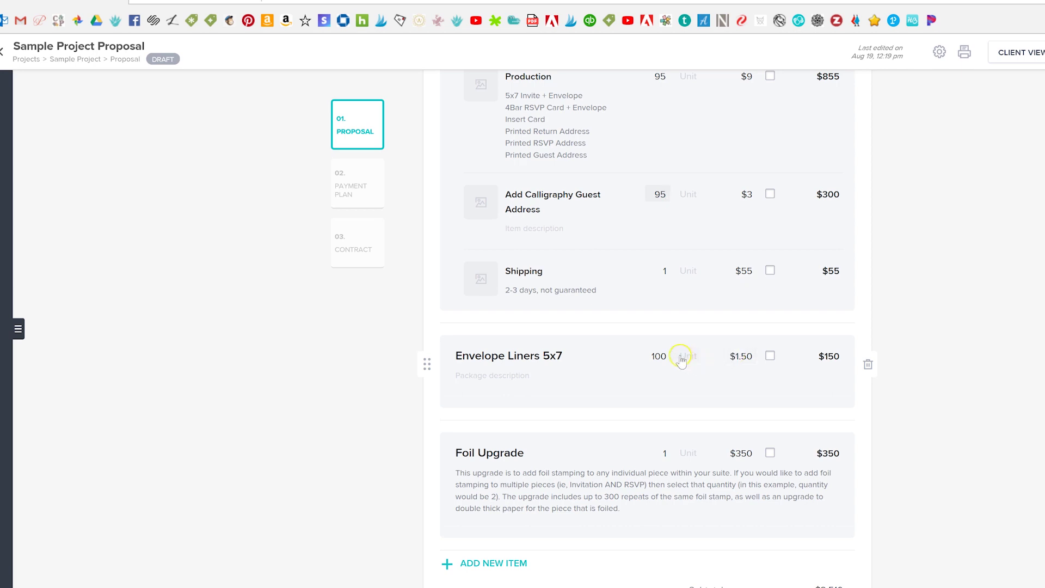
left_click_drag(652, 358, 678, 369)
- Set the Envelope Liners quantity to 95 and scroll down to the service contract
type("95")
left_click(961, 343)
scroll(956, 261, "down", 3)
scroll(959, 270, "down", 4)
scroll(948, 278, "down", 3)
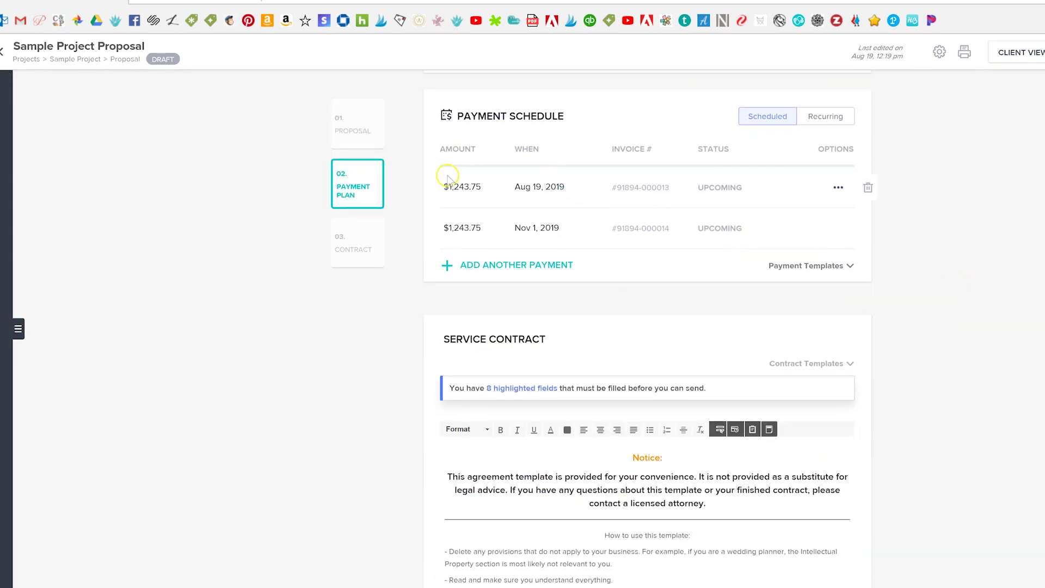
scroll(893, 293, "down", 3)
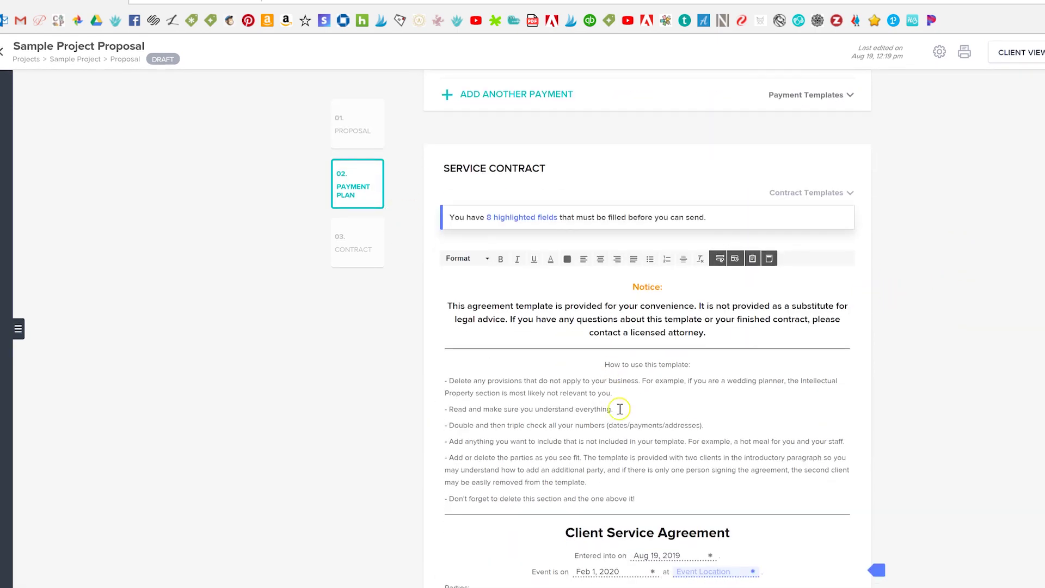
scroll(924, 336, "up", 15)
scroll(980, 352, "down", 7)
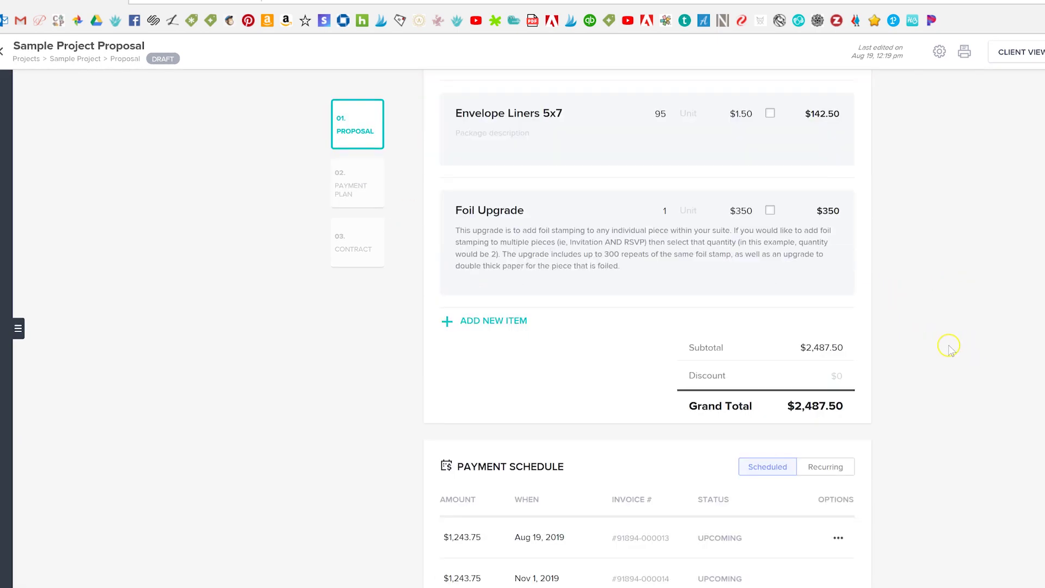
scroll(946, 343, "down", 9)
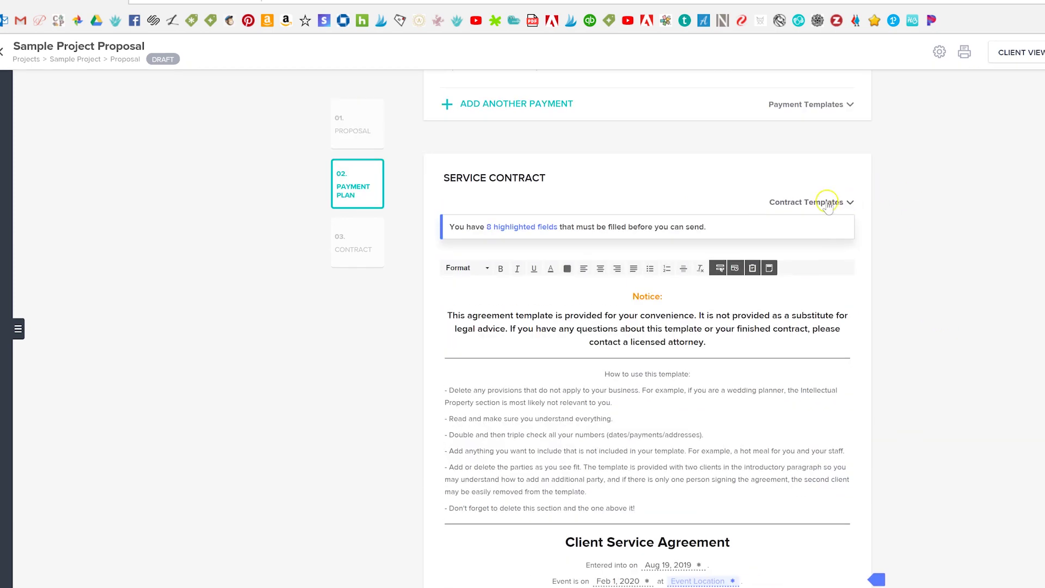
- Load the Invitation Design Contract template in place of the current contract text
left_click(827, 206)
scroll(816, 246, "down", 2)
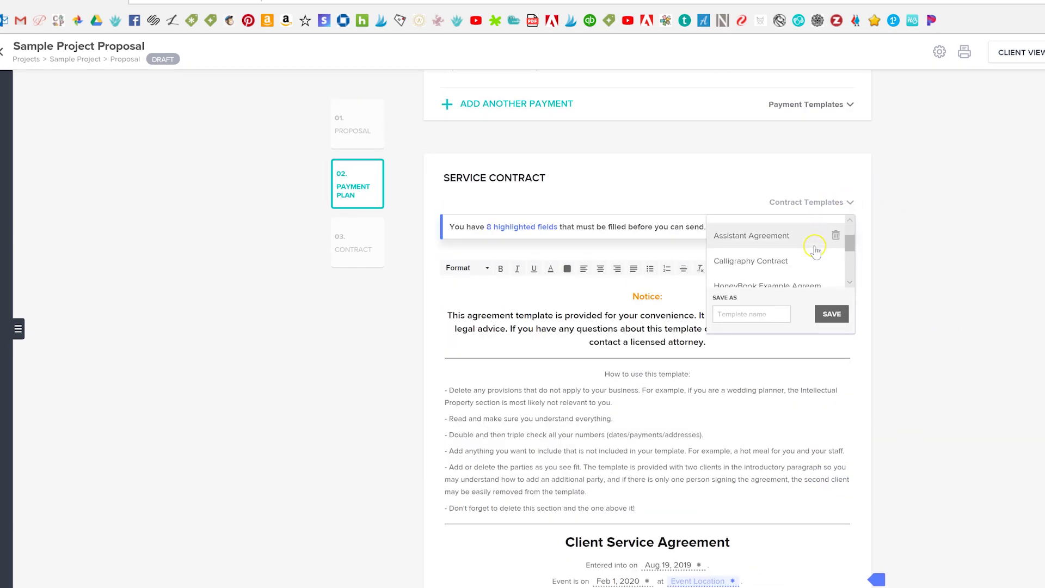
scroll(815, 250, "down", 3)
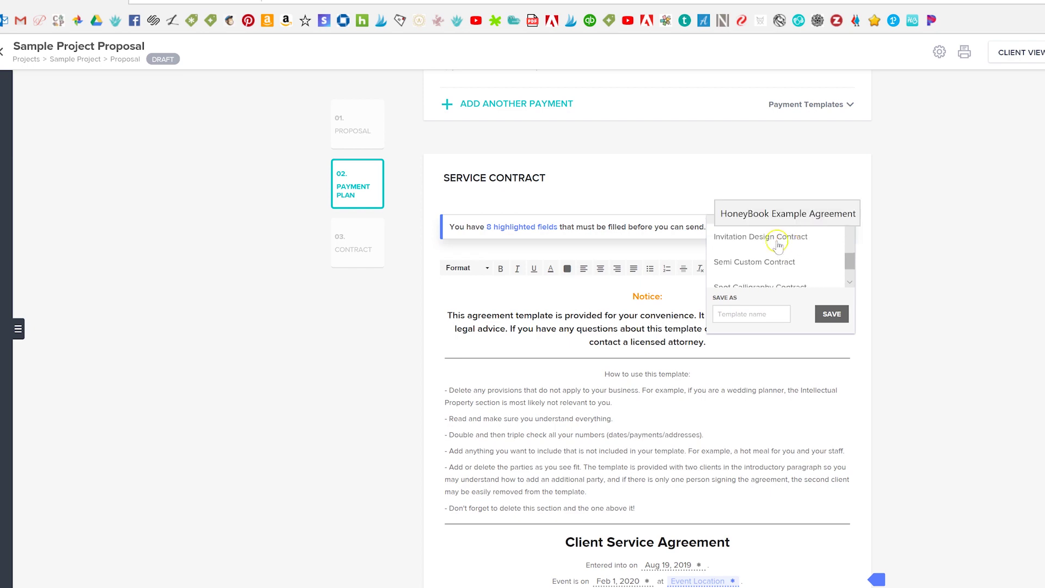
left_click(762, 237)
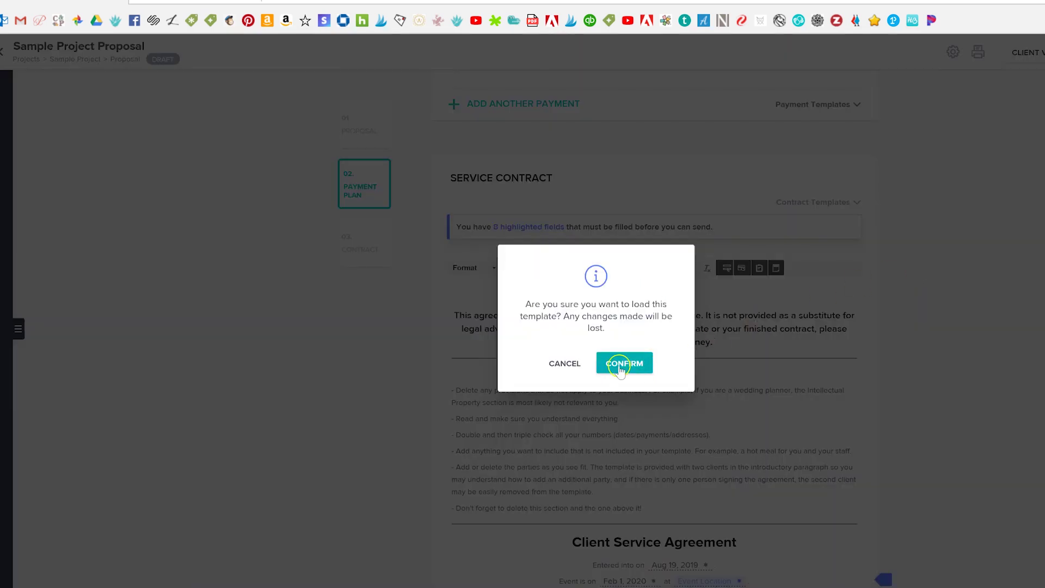
left_click(619, 365)
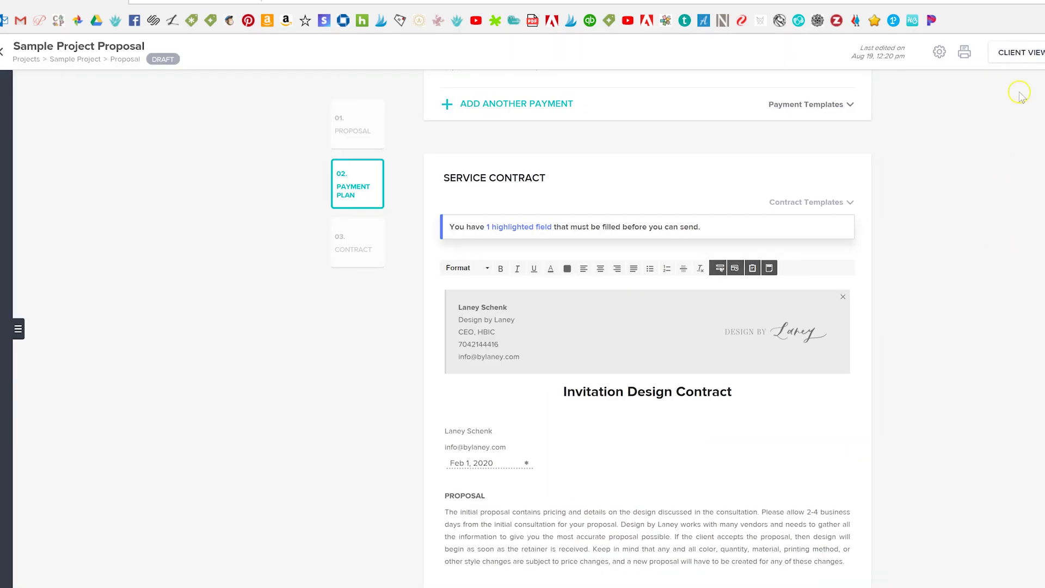
- Preview the proposal in client view, checking the $2,487.50 Grand Total and two $1,243.75 payments
left_click(1020, 54)
scroll(926, 223, "down", 2)
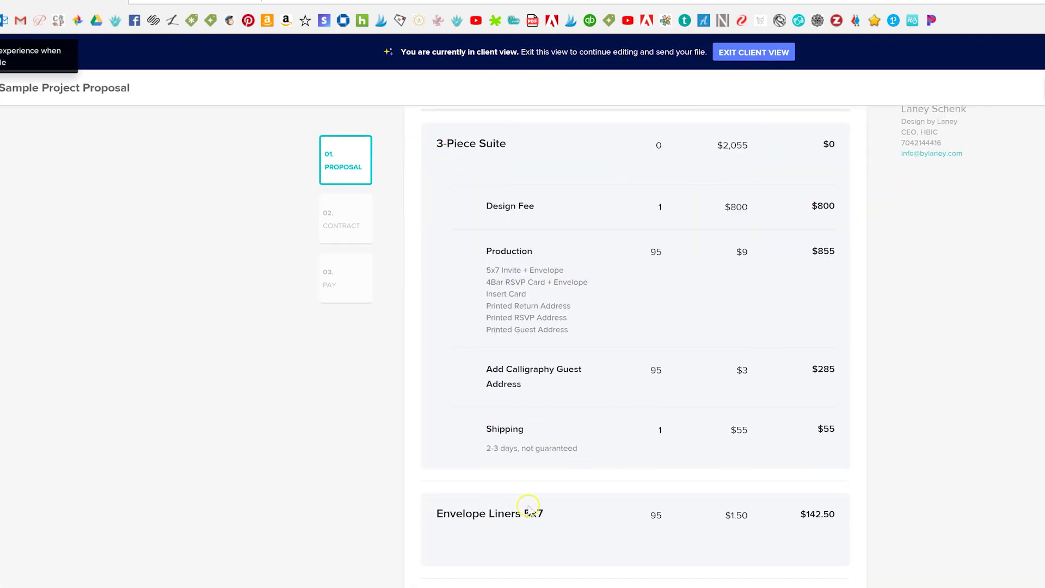
scroll(699, 199, "down", 3)
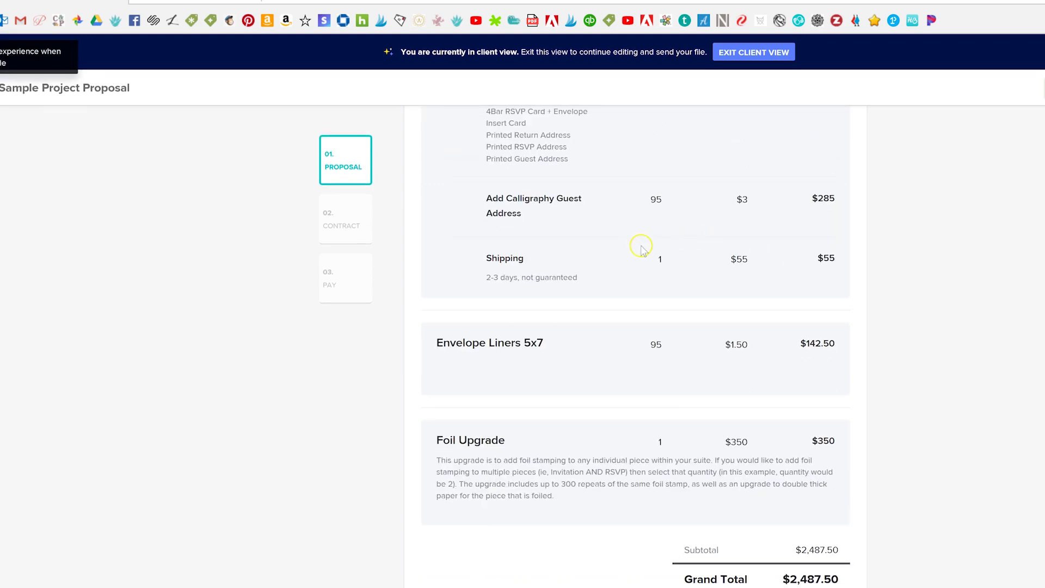
scroll(567, 402, "down", 2)
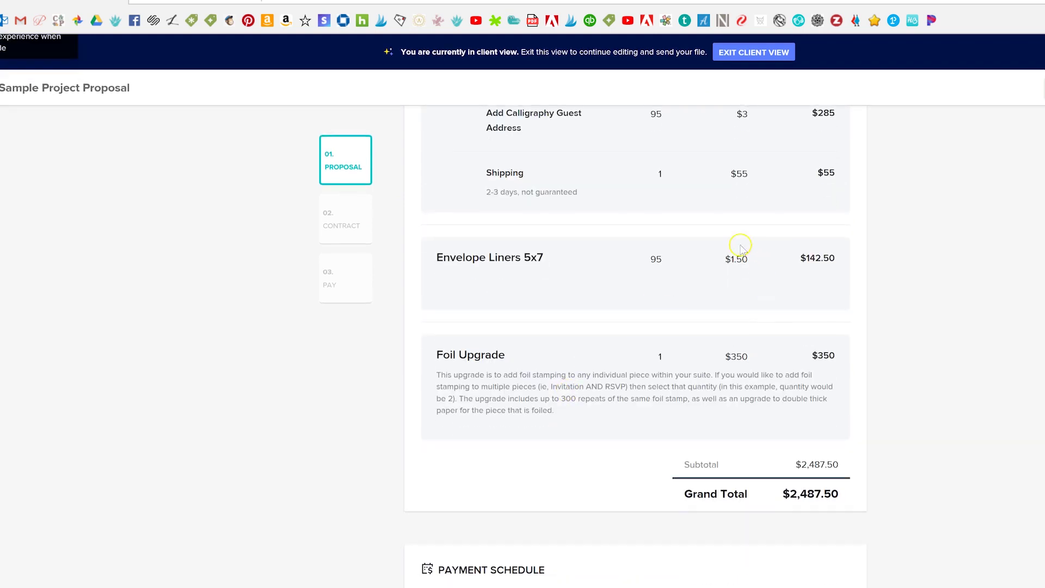
scroll(947, 239, "down", 3)
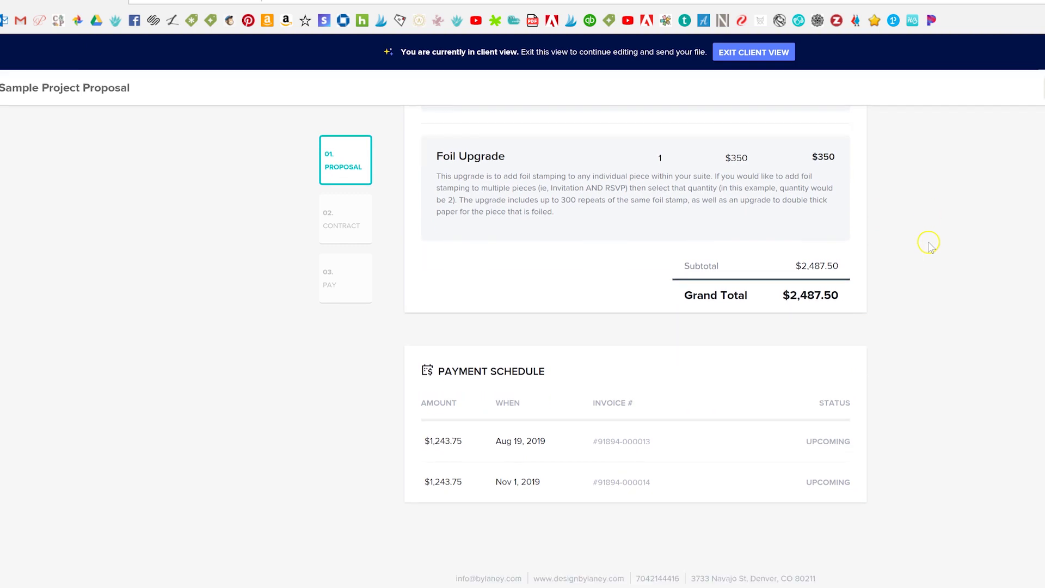
scroll(928, 243, "up", 5)
scroll(560, 401, "up", 4)
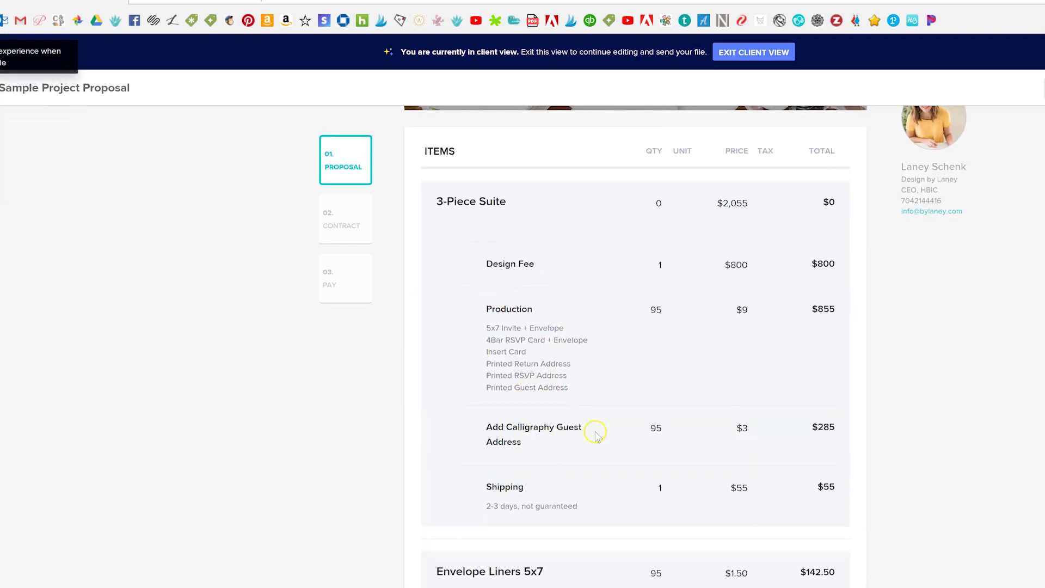
scroll(669, 412, "down", 10)
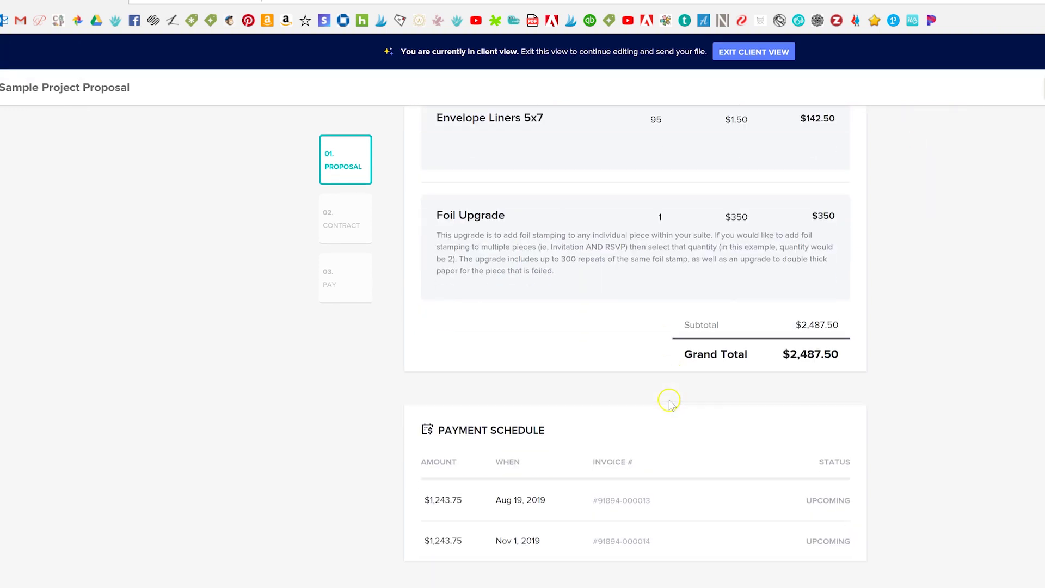
- Read through the Invitation Design Contract in the 02. CONTRACT step, then move to the pay step
left_click(342, 225)
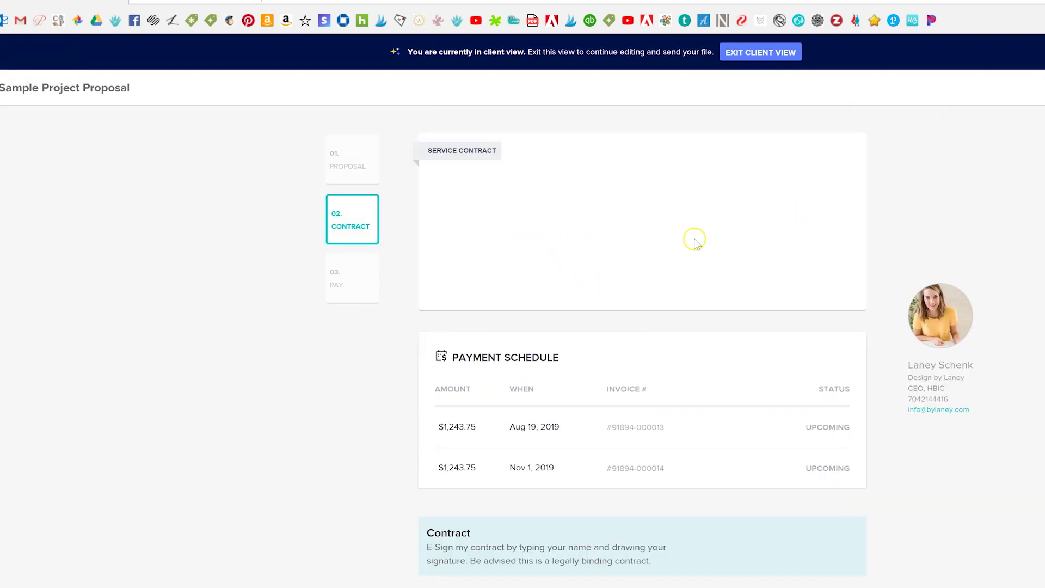
scroll(694, 242, "down", 3)
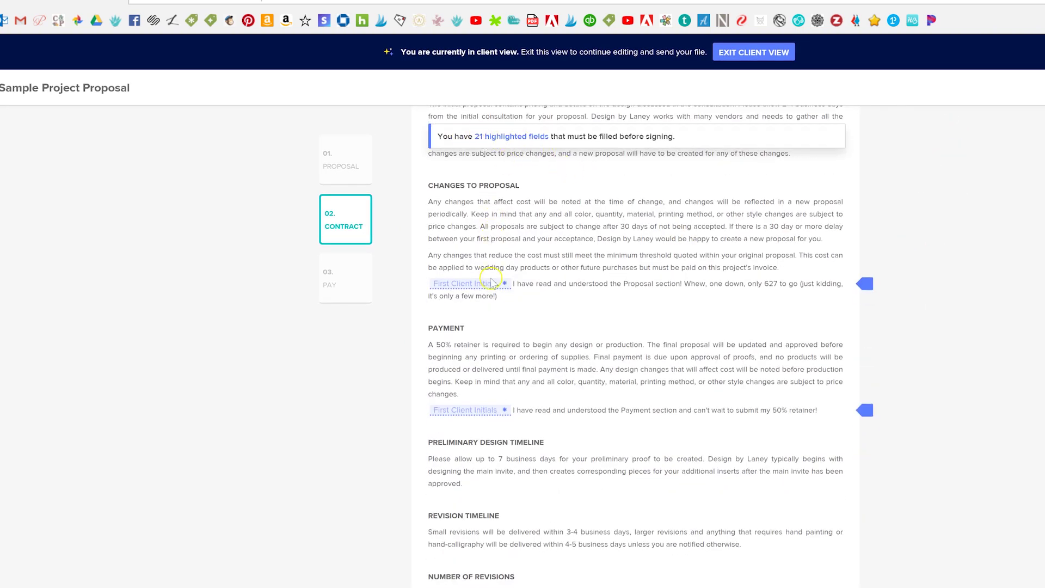
scroll(760, 354, "down", 15)
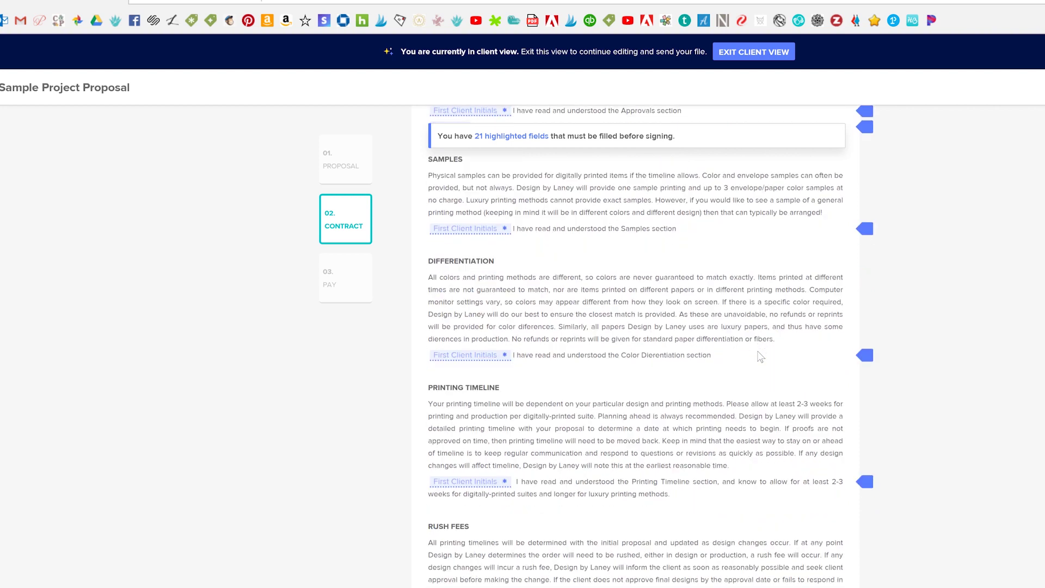
scroll(761, 356, "up", 20)
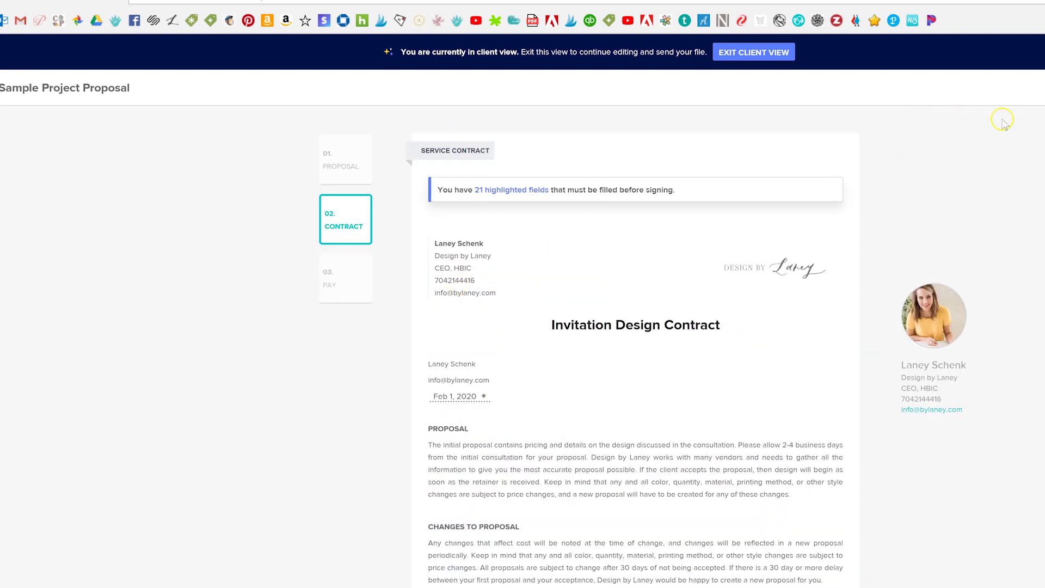
left_click(343, 280)
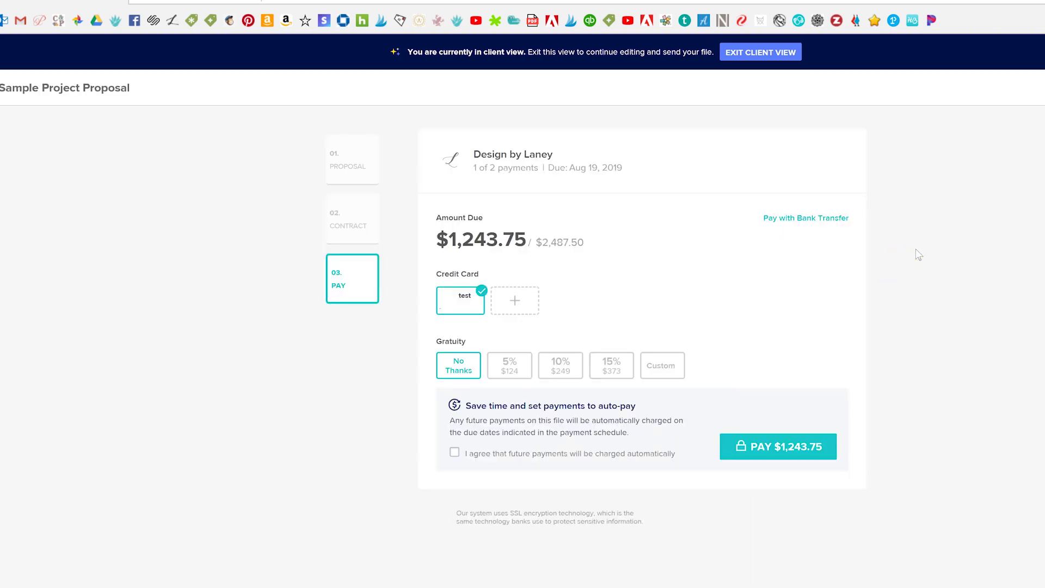
- Review the pay step's $1,243.75 first payment, payment options and auto-pay explanation text
left_click(889, 260)
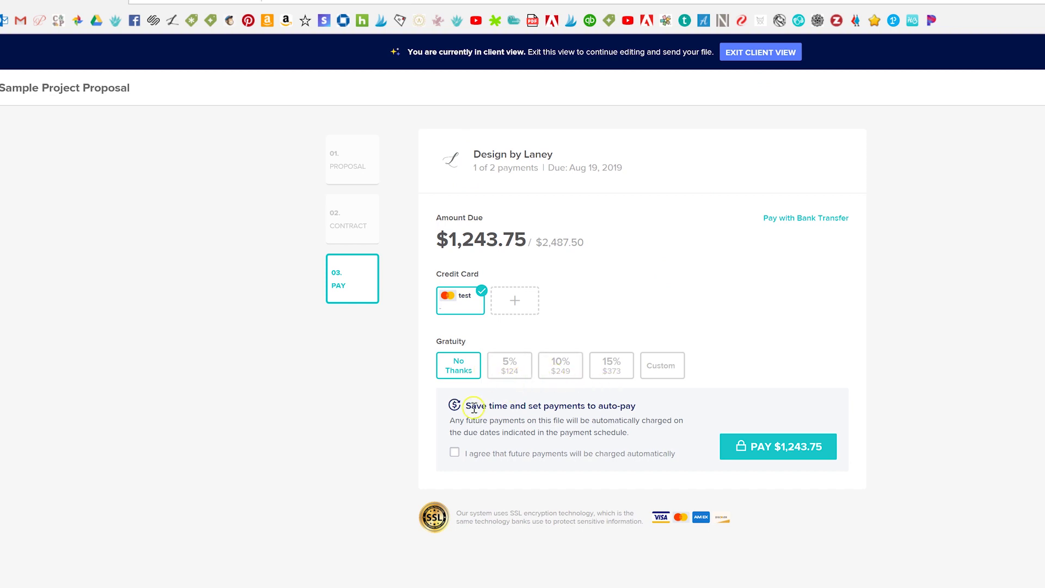
left_click_drag(472, 407, 656, 436)
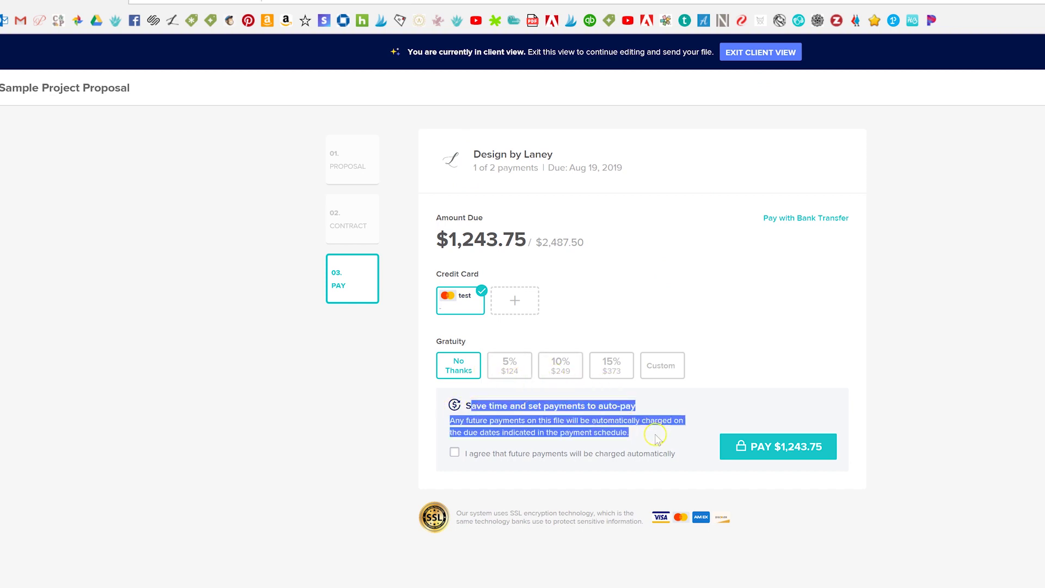
left_click(656, 435)
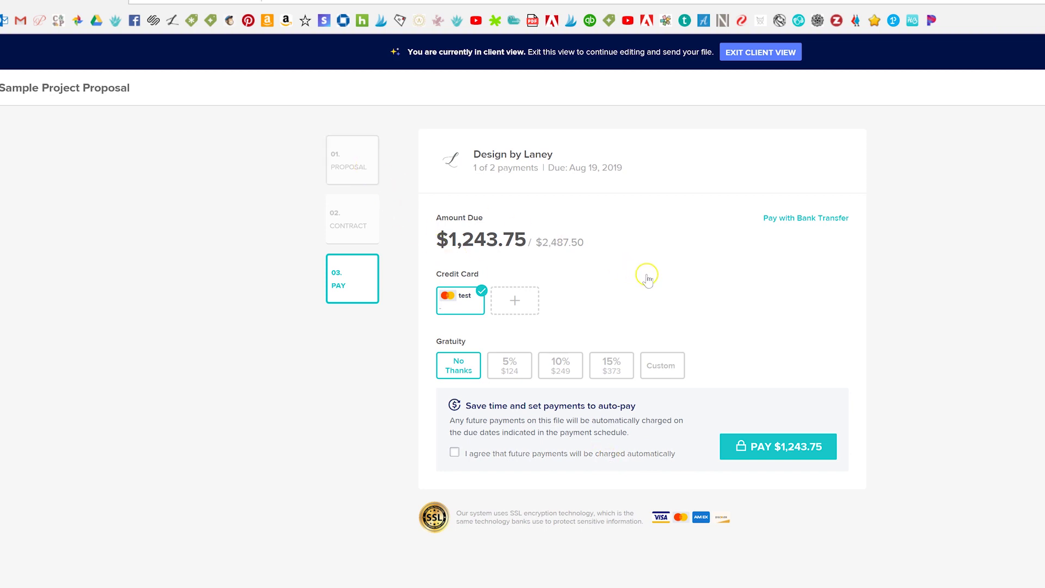
scroll(647, 279, "down", 10)
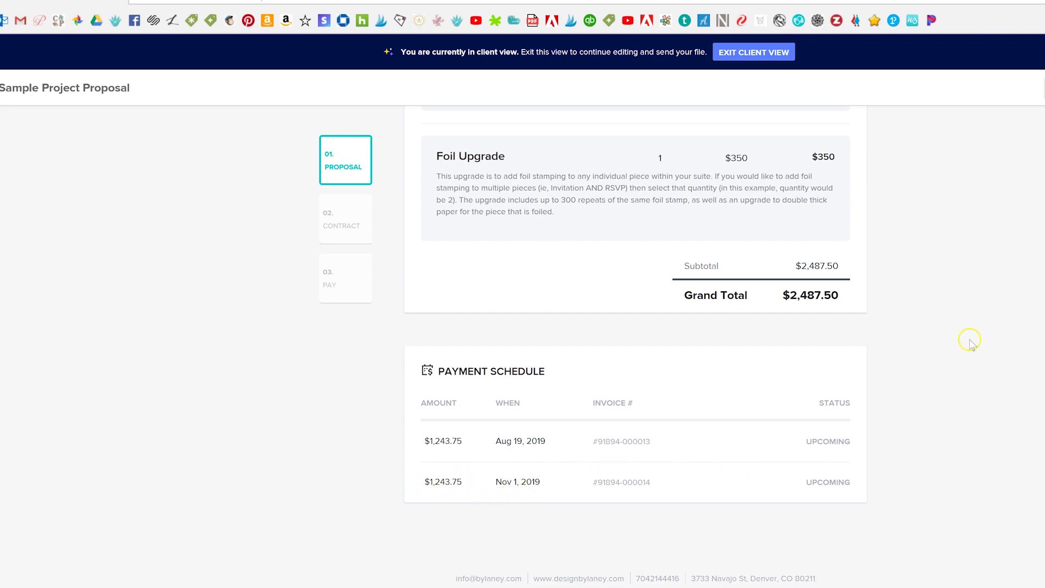
scroll(934, 420, "up", 15)
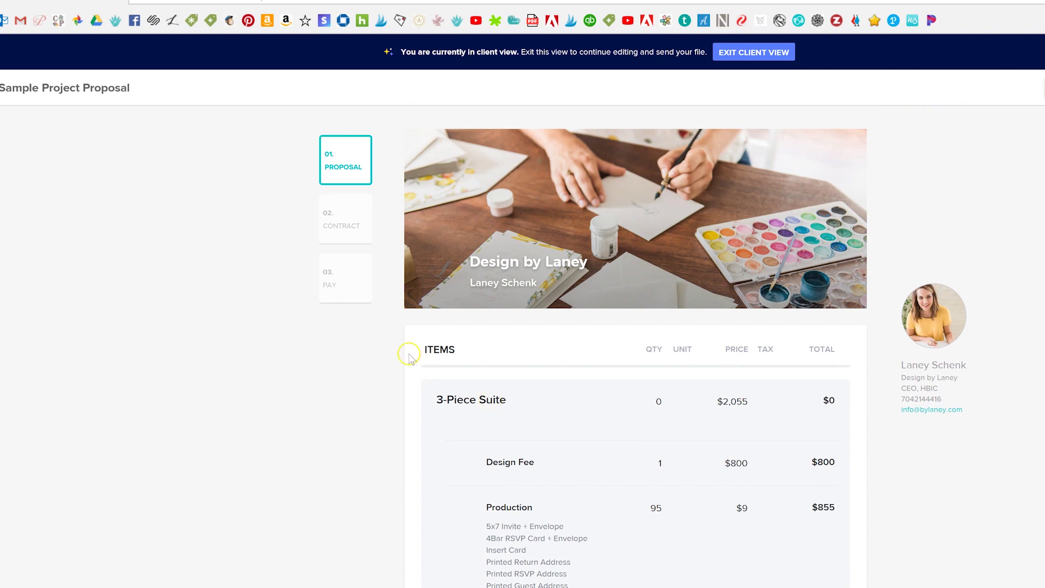
left_click(345, 279)
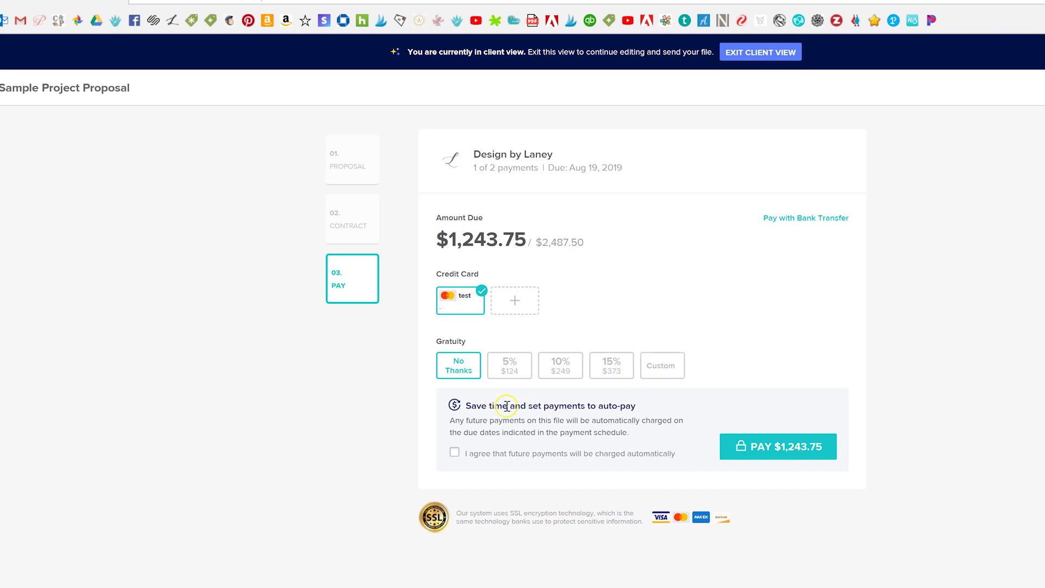
left_click_drag(494, 406, 662, 440)
left_click(683, 454)
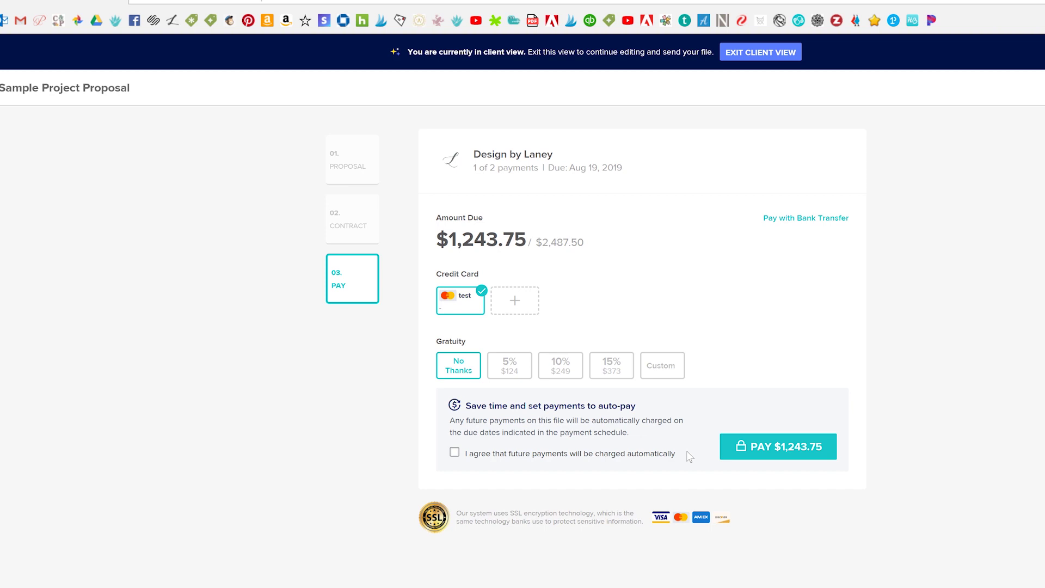
left_click(678, 453)
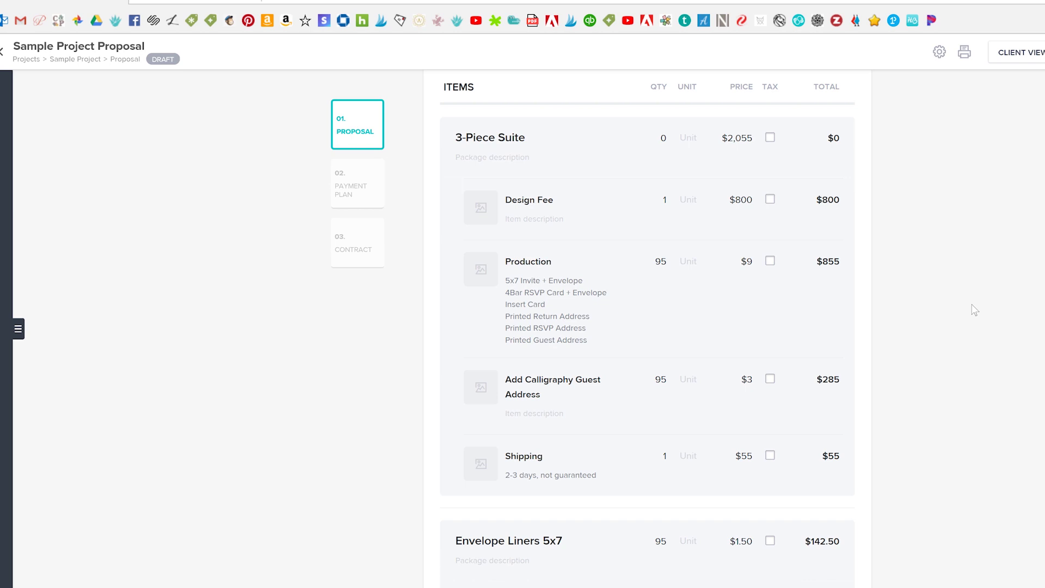
- Scroll the draft proposal editor up to the watercolor desk header and 3-Piece Suite items
scroll(978, 316, "up", 5)
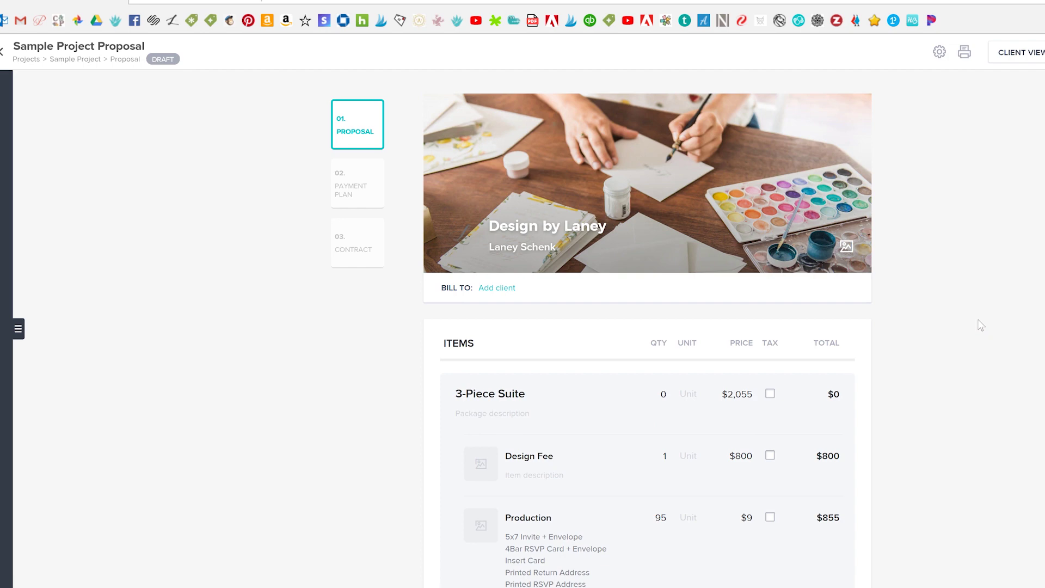
scroll(981, 326, "down", 3)
scroll(979, 329, "up", 3)
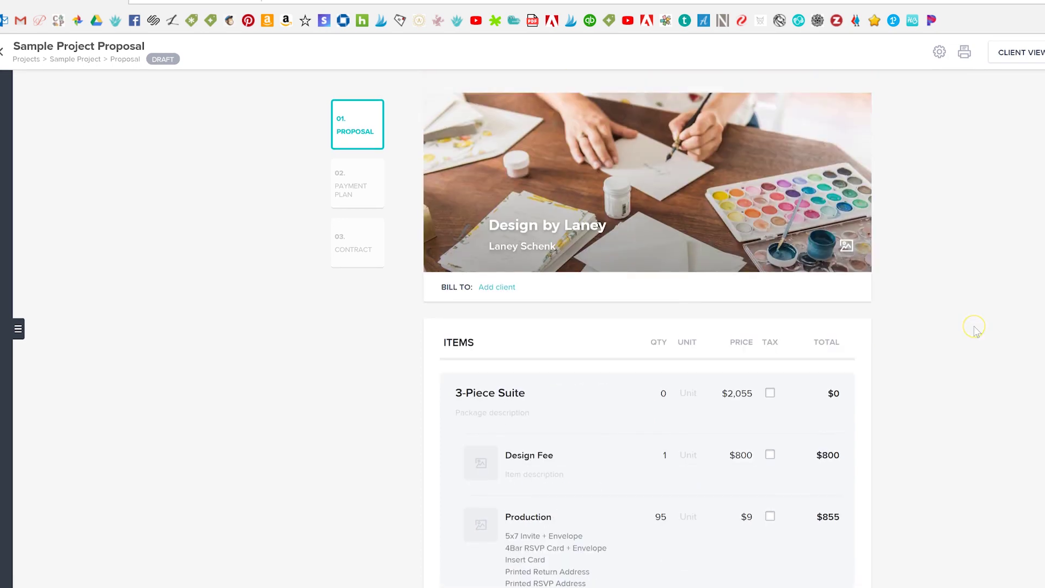